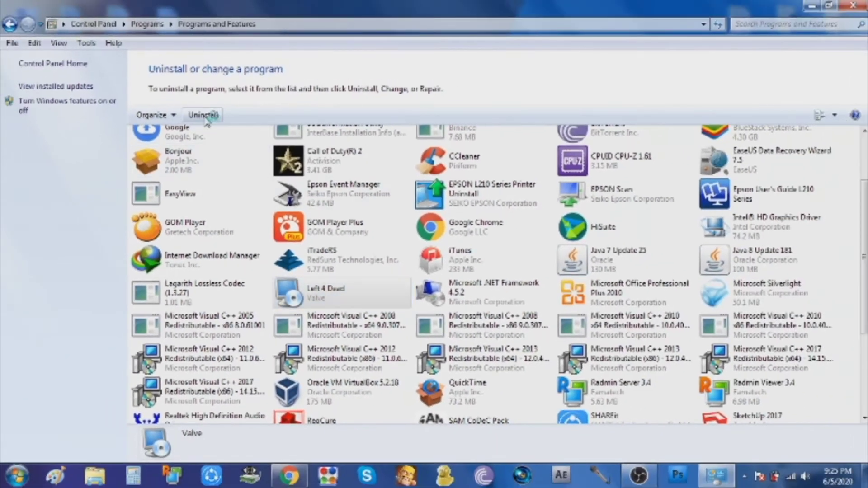
# - Try to uninstall Left 4 Dead from the list of installed programs
pyautogui.click(204, 116)
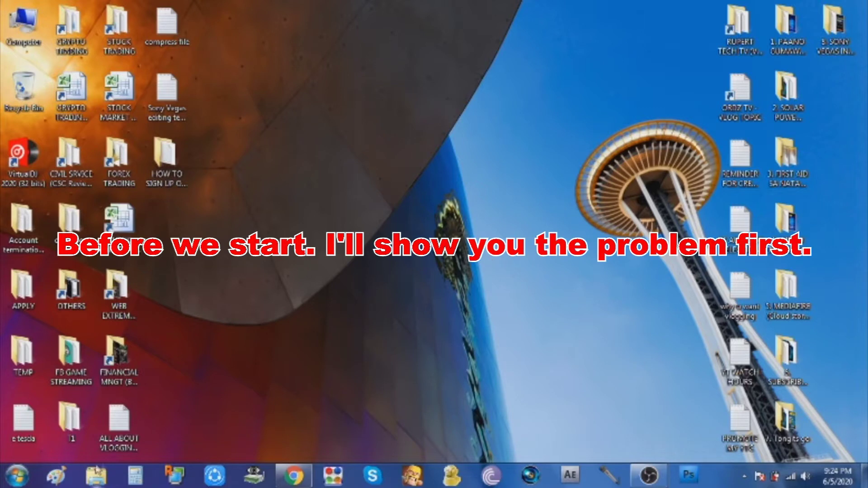
# - Open the Programs and Features list of installed programs from Control Panel
pyautogui.click(12, 483)
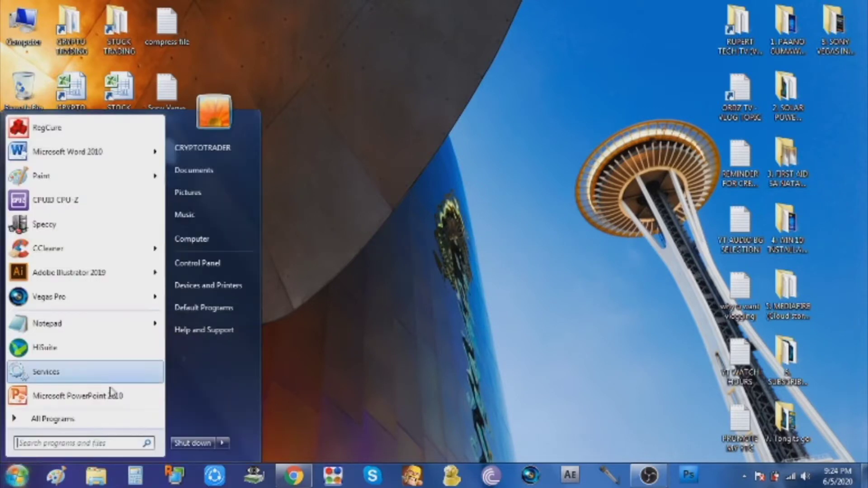
pyautogui.click(256, 264)
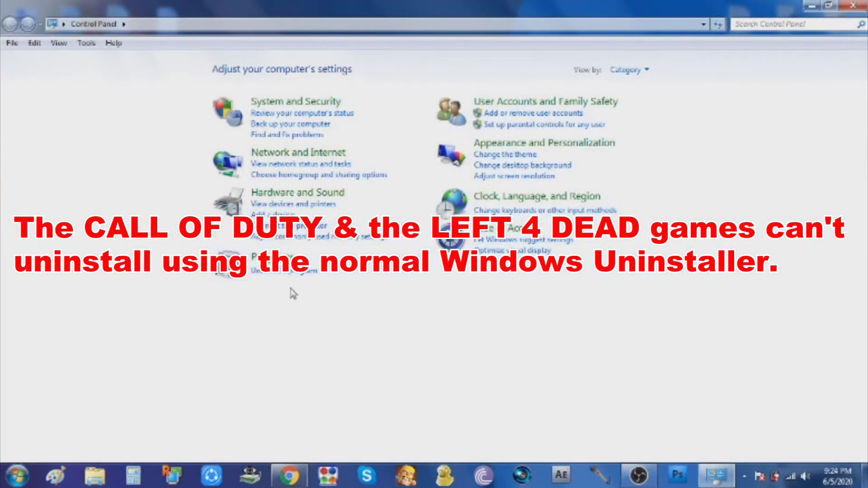
pyautogui.click(295, 271)
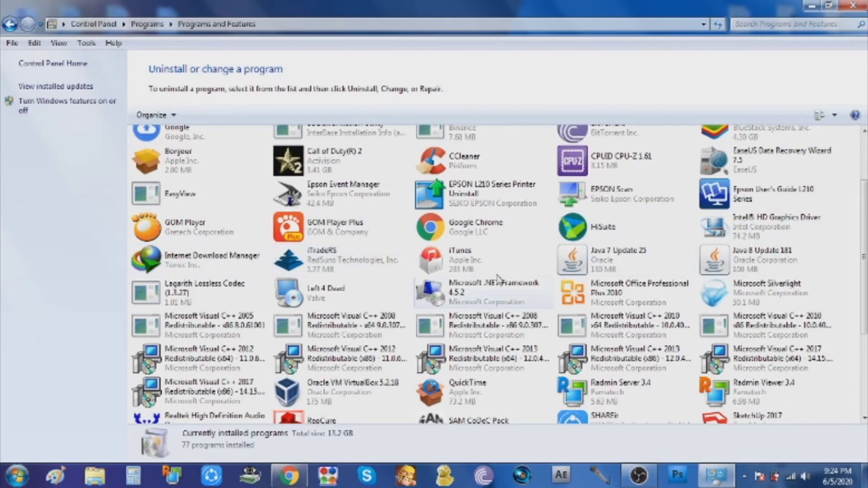
# - Try the standard Windows uninstall on Left 4 Dead twice, dismissing each message, and select Call of Duty(R) 2
pyautogui.click(359, 299)
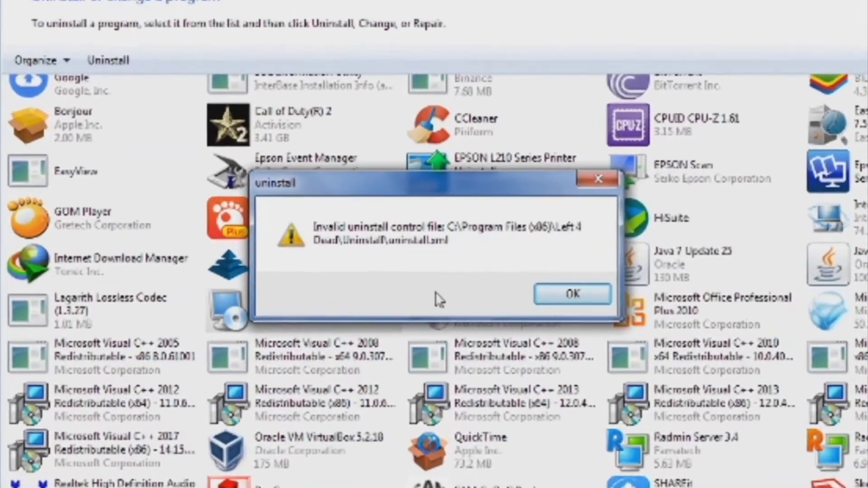
pyautogui.click(570, 293)
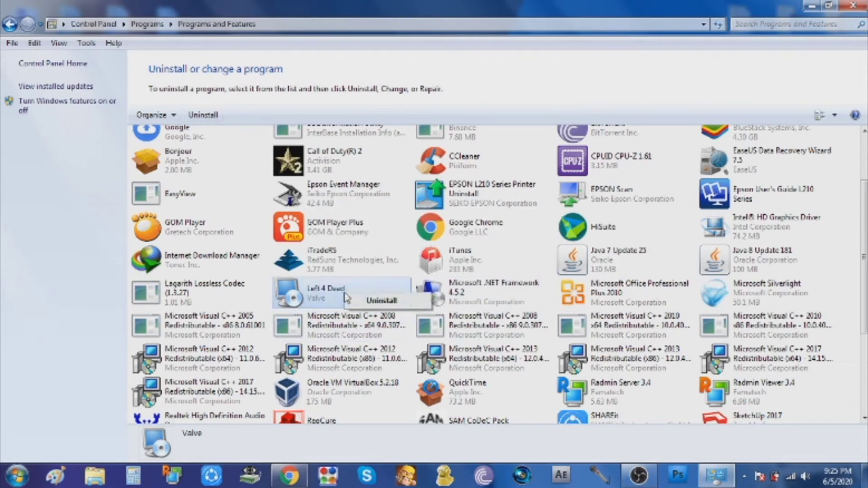
pyautogui.click(398, 302)
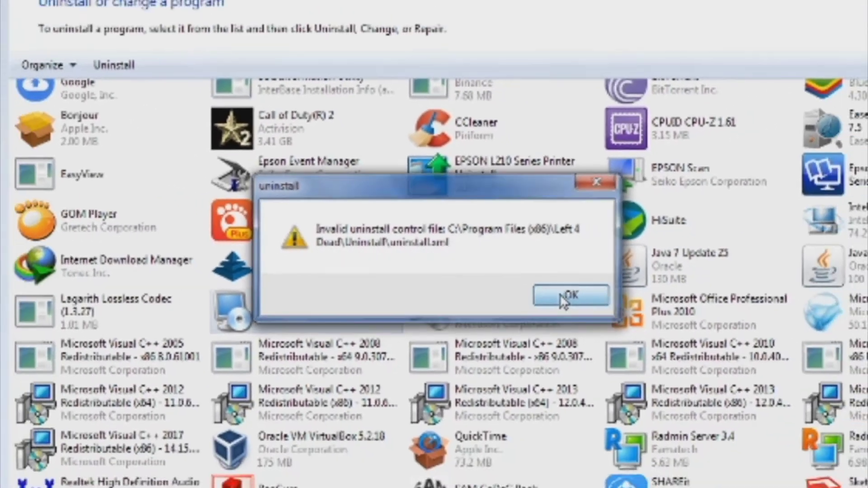
pyautogui.click(564, 301)
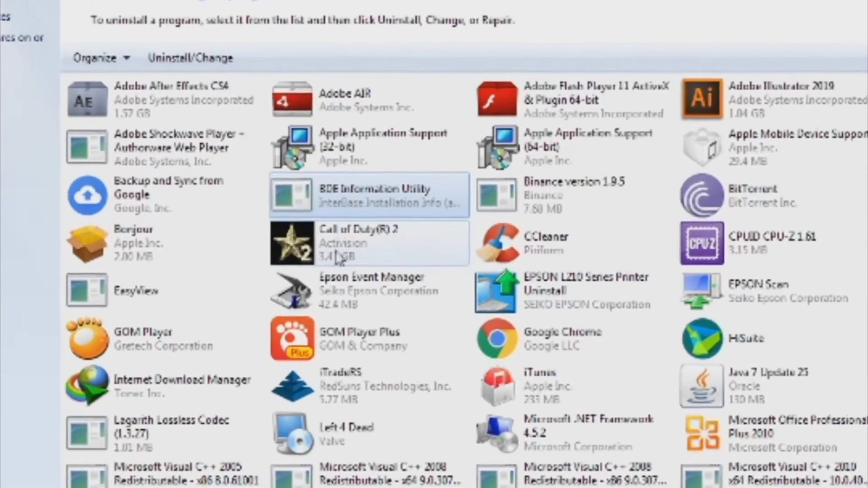
pyautogui.click(337, 257)
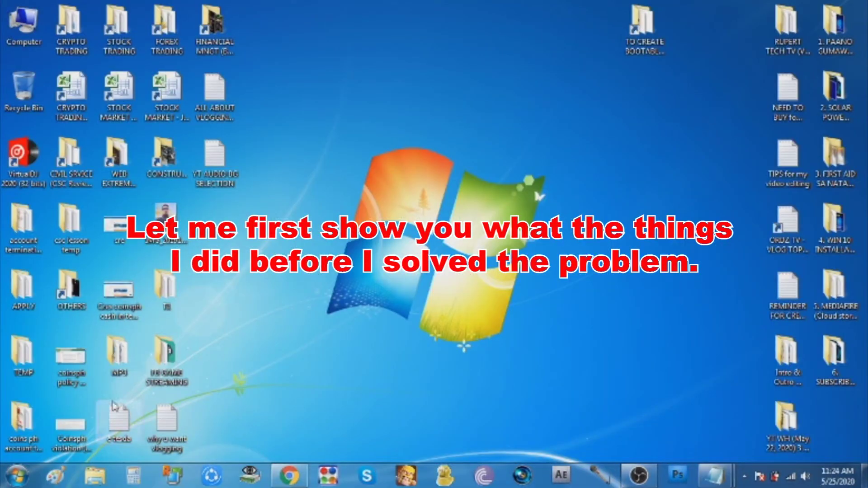
# - Open the Program Files (x86) folder on Local Disk (C:) in the file explorer
pyautogui.click(18, 476)
pyautogui.click(224, 248)
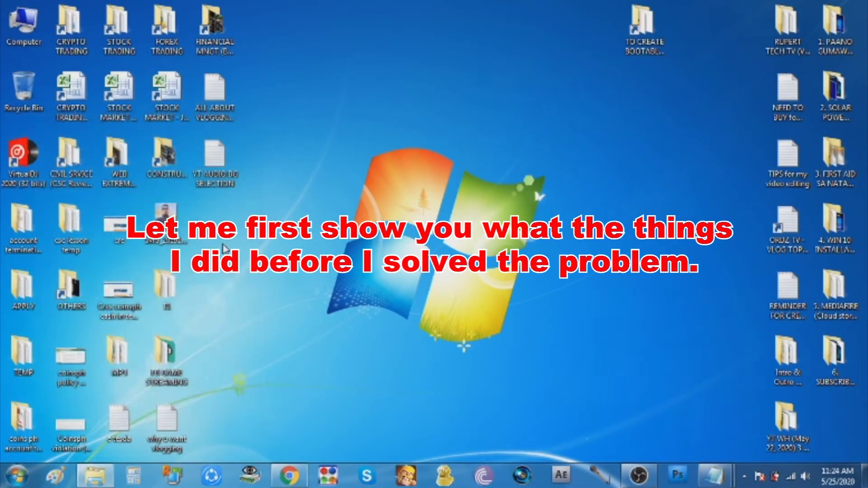
pyautogui.doubleClick(219, 113)
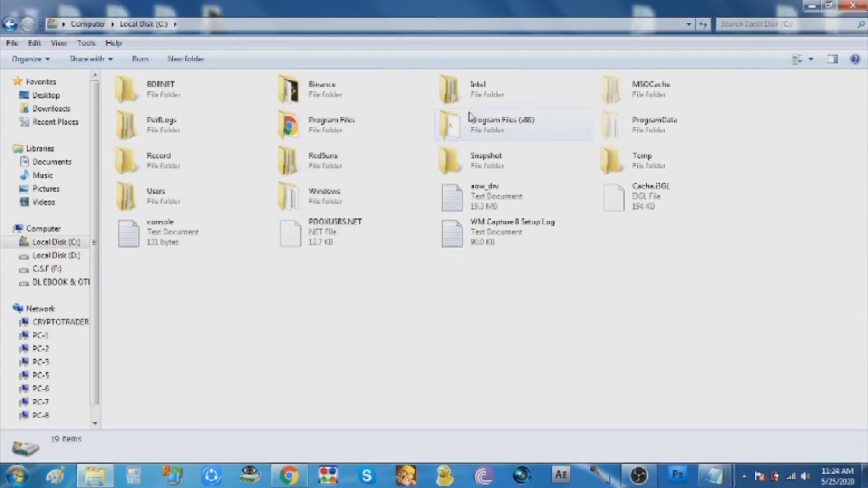
pyautogui.doubleClick(506, 127)
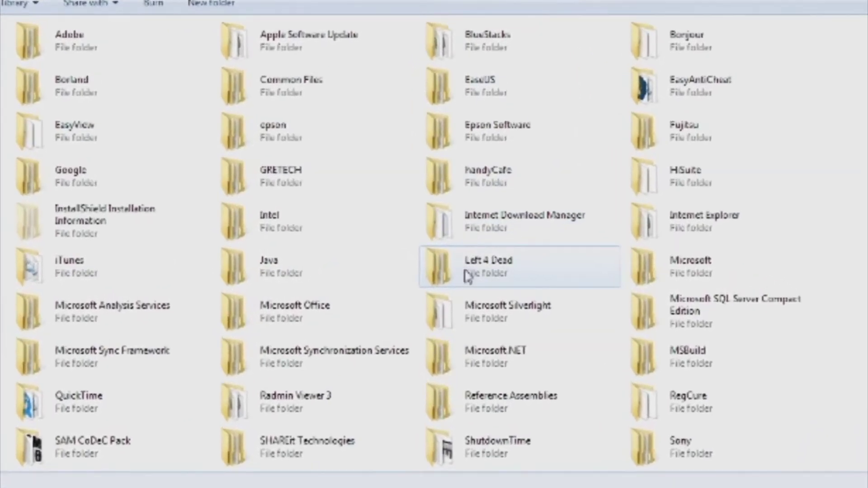
# - Try to permanently delete the Left 4 Dead folder from Program Files (x86)
pyautogui.click(511, 269)
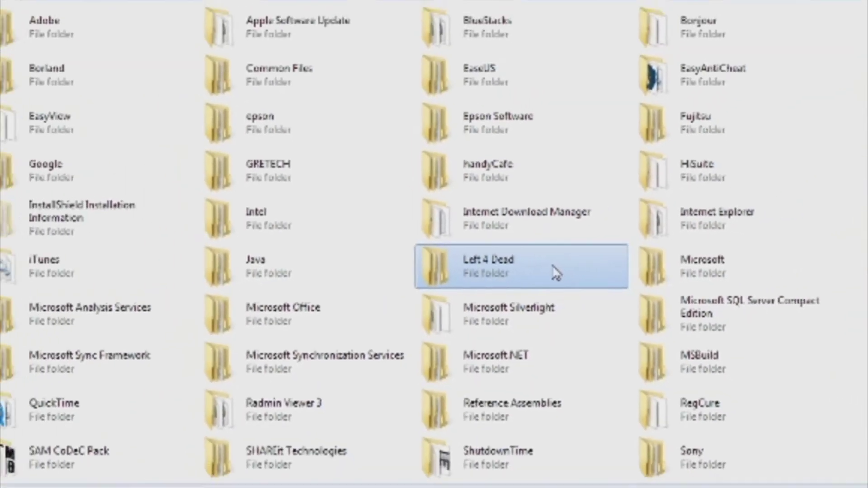
pyautogui.press('F2')
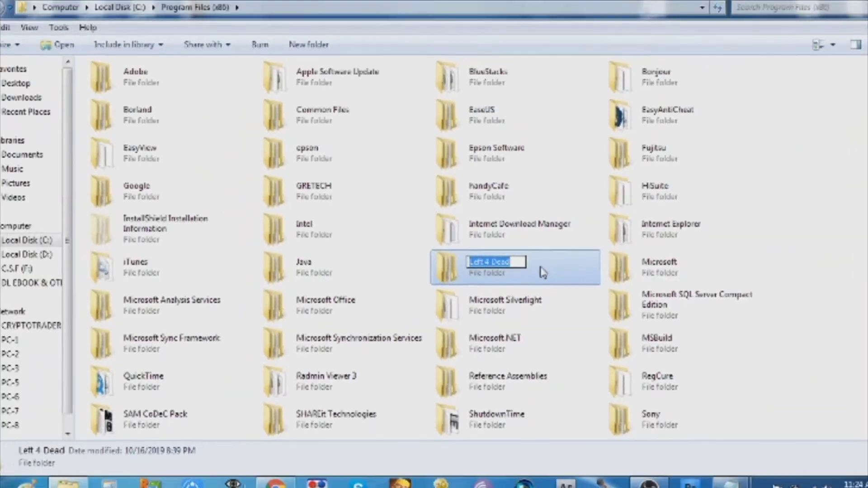
pyautogui.click(528, 263)
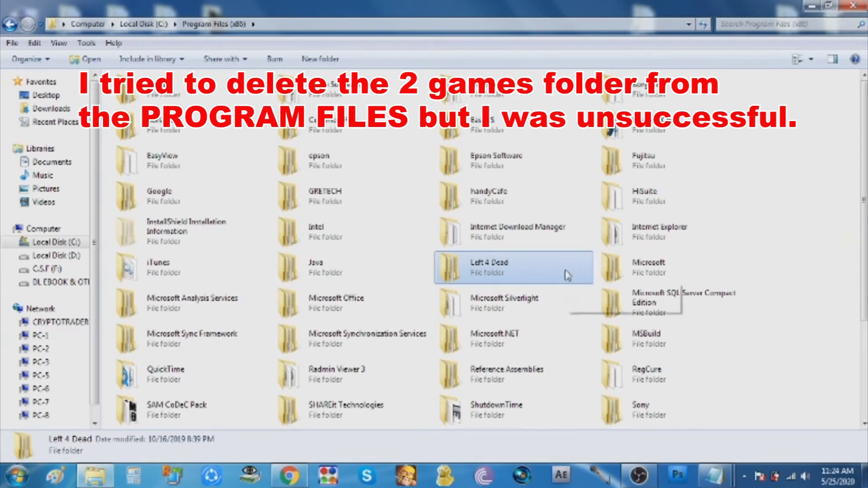
pyautogui.hotkey('shift', 'Delete')
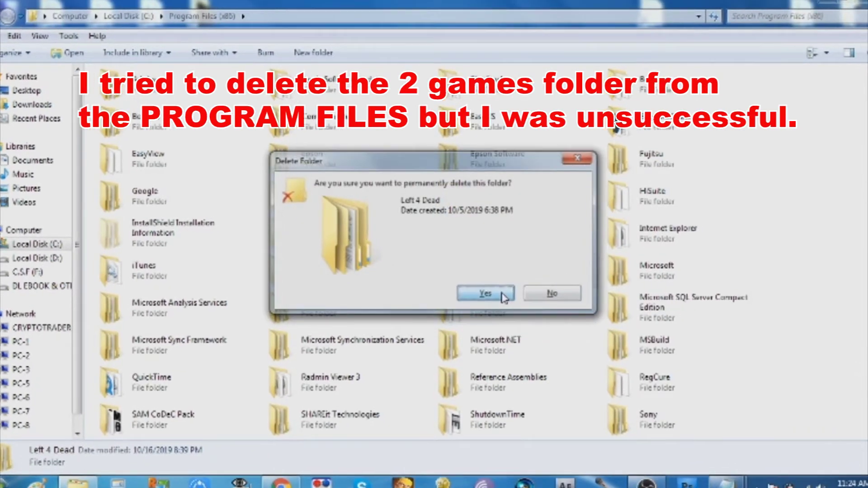
pyautogui.click(503, 293)
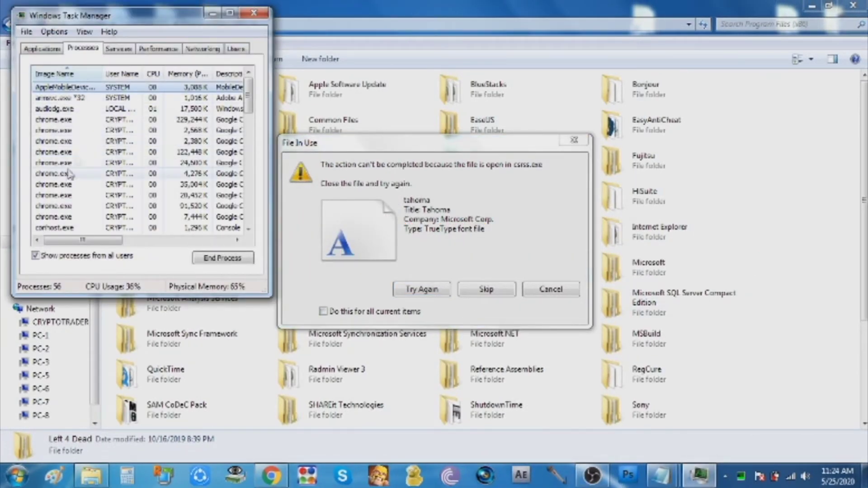
# - Find the csrss.exe process in Task Manager and try to end it
pyautogui.scroll(-1, 66, 190)
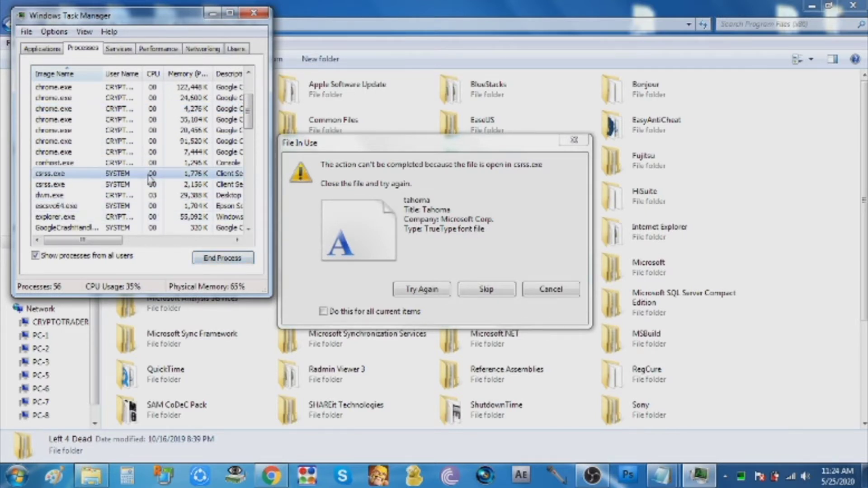
pyautogui.click(202, 260)
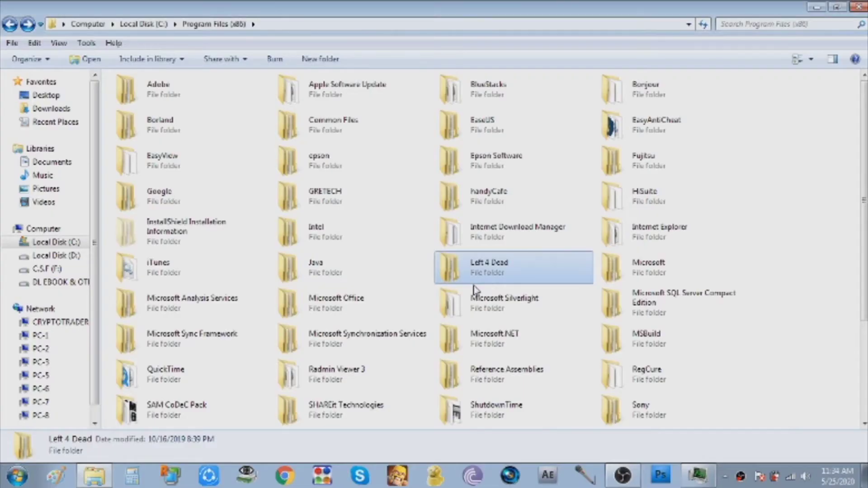
# - Browse into Left 4 Dead\platform\vgui\fonts and open the security properties of the tahoma font file
pyautogui.doubleClick(519, 275)
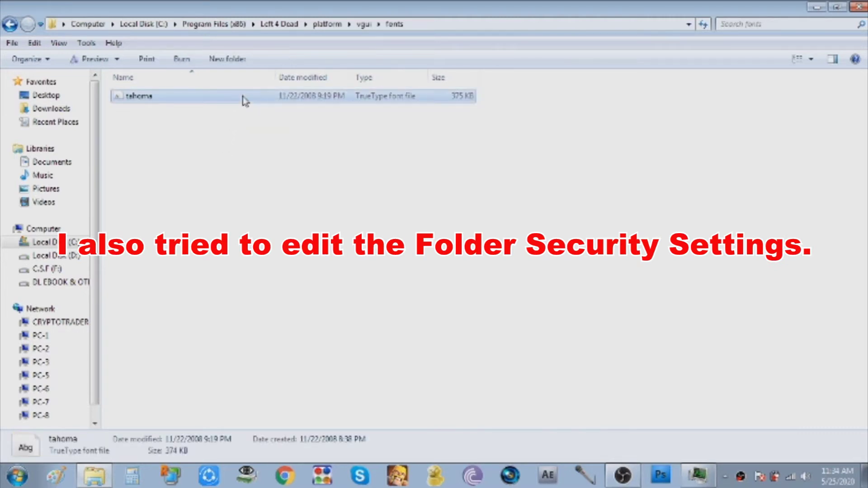
pyautogui.rightClick(244, 101)
pyautogui.click(323, 373)
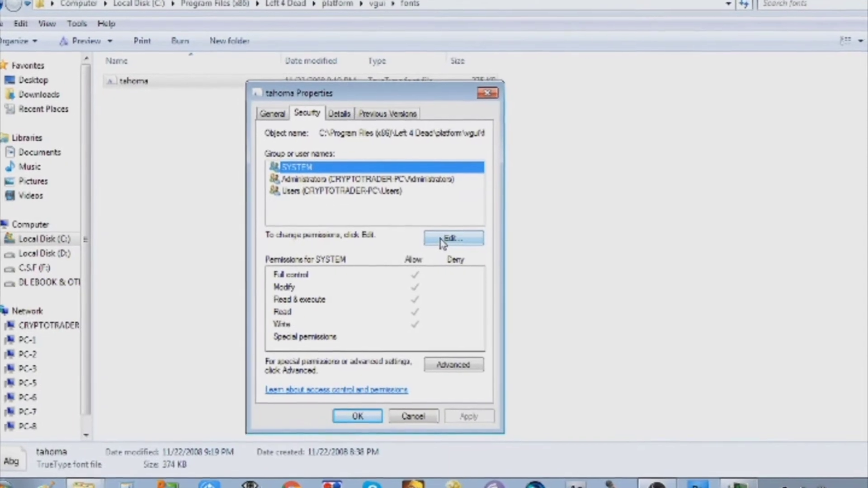
# - Add the Everyone group to the tahoma file's permissions, checking the name before accepting it
pyautogui.click(441, 242)
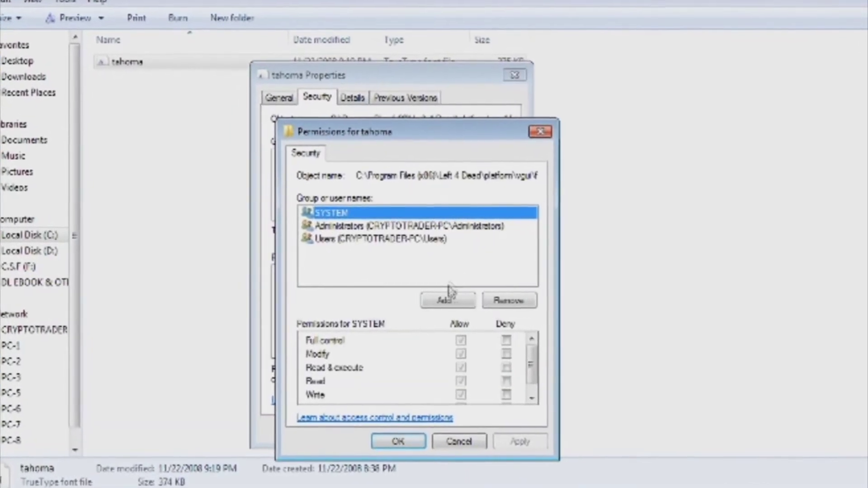
pyautogui.click(447, 301)
pyautogui.write('everyon')
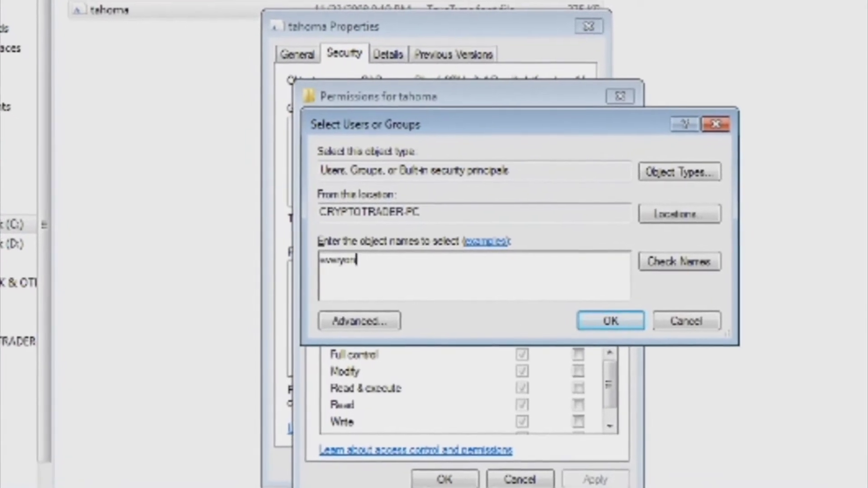
pyautogui.write('e')
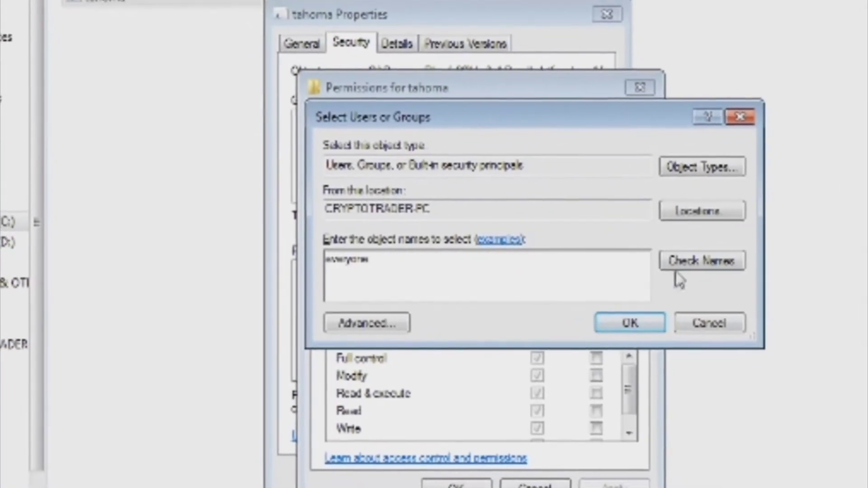
pyautogui.click(696, 263)
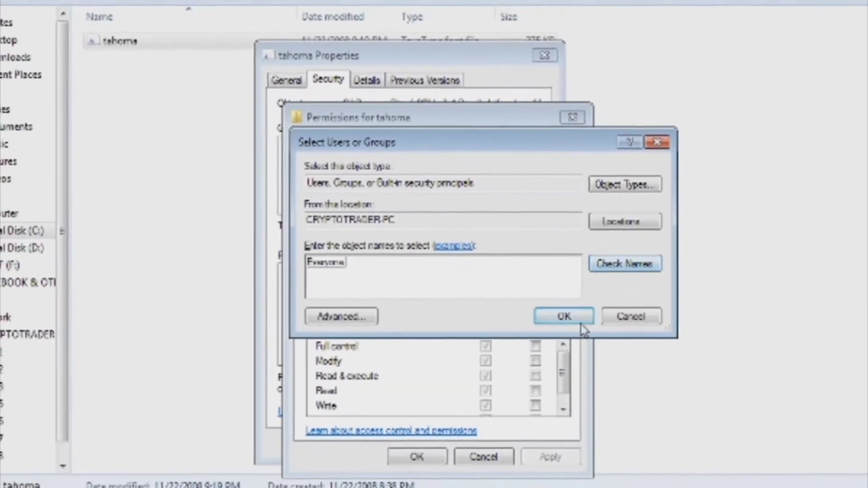
pyautogui.click(575, 319)
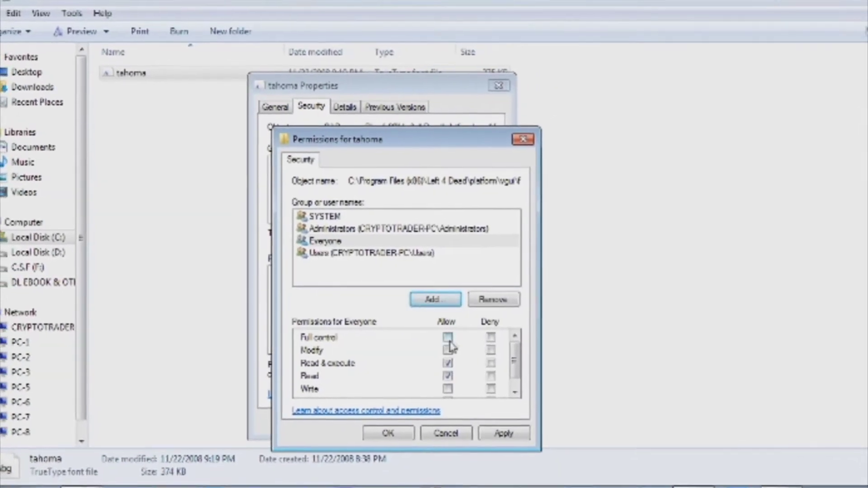
# - Allow Everyone full control of the tahoma file, apply the permissions and close its properties
pyautogui.click(449, 337)
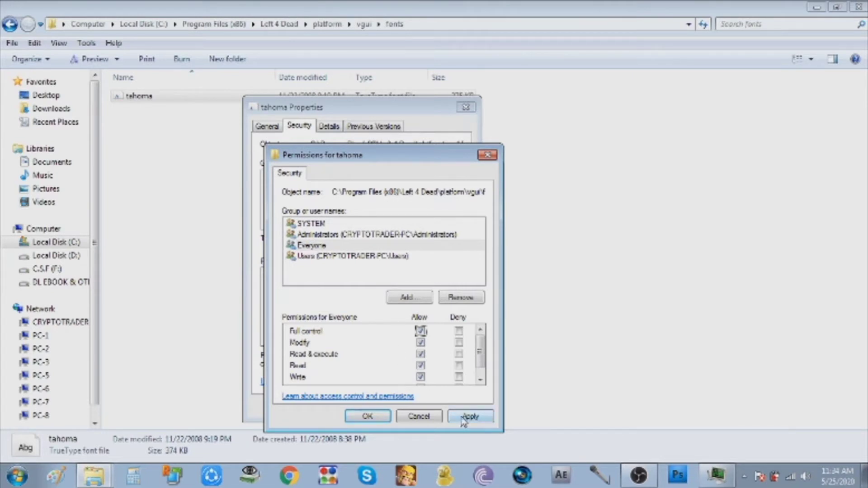
pyautogui.click(381, 418)
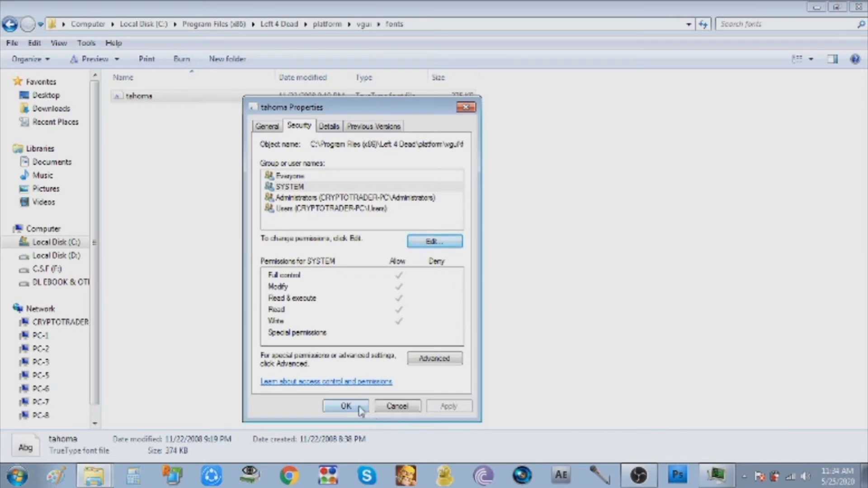
pyautogui.click(361, 411)
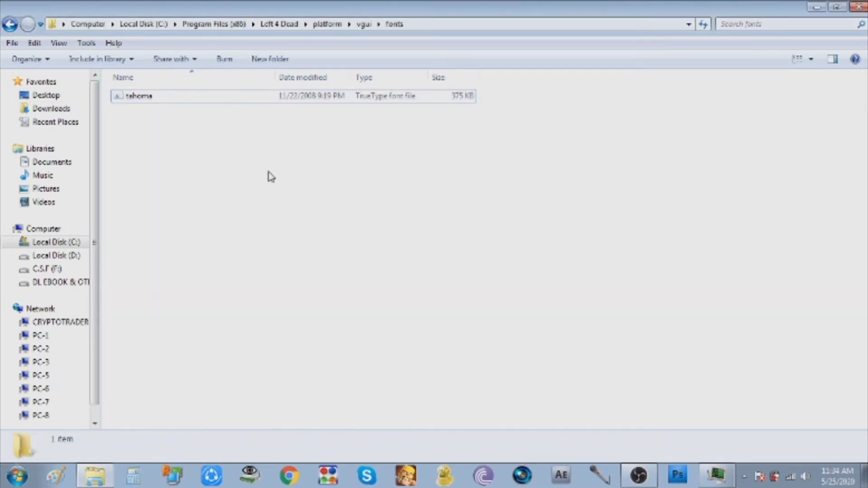
# - Leave the fonts folder and return to Program Files (x86) on Local Disk (C:)
pyautogui.click(9, 25)
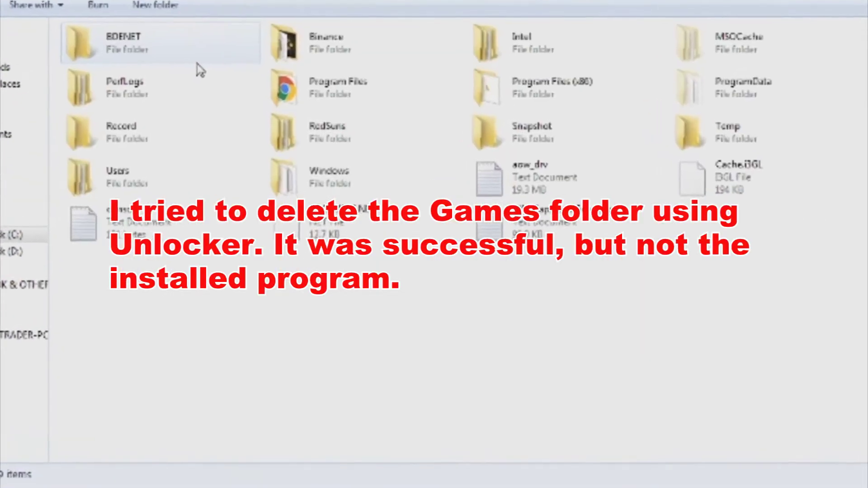
pyautogui.doubleClick(520, 102)
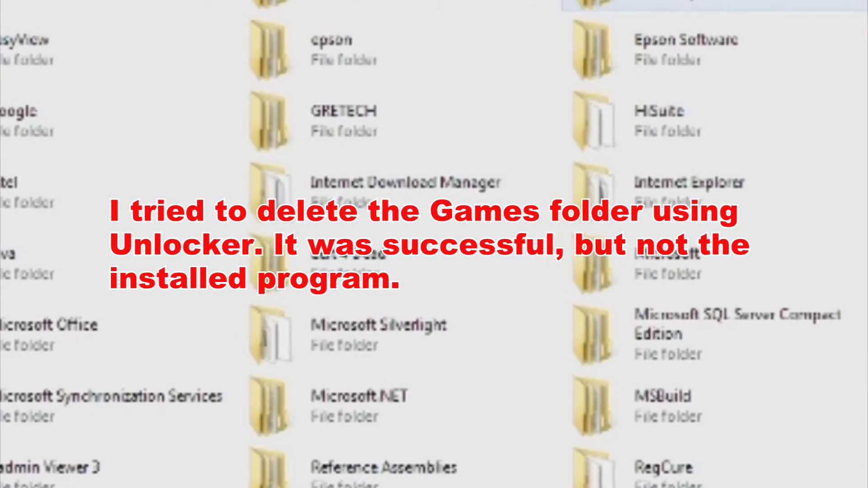
# - Delete the Left 4 Dead folder in Program Files (x86) with Unlocker, using the Delete action and unlocking all processes that hold it
pyautogui.click(352, 275)
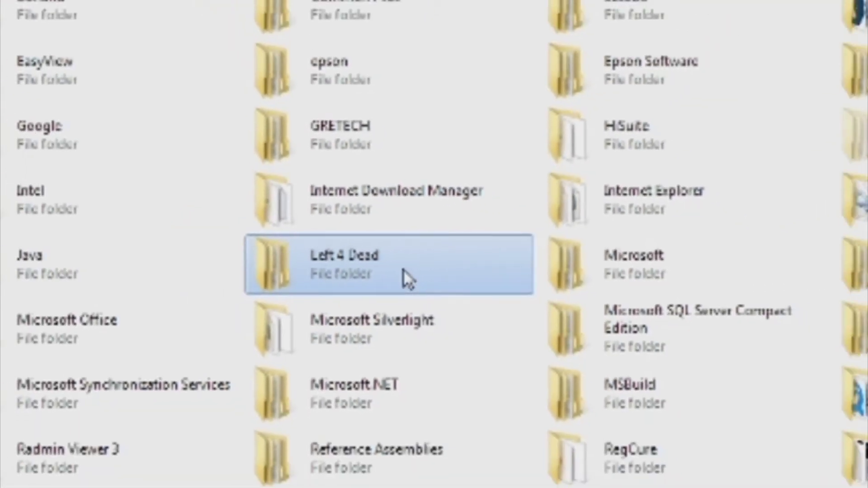
pyautogui.rightClick(417, 270)
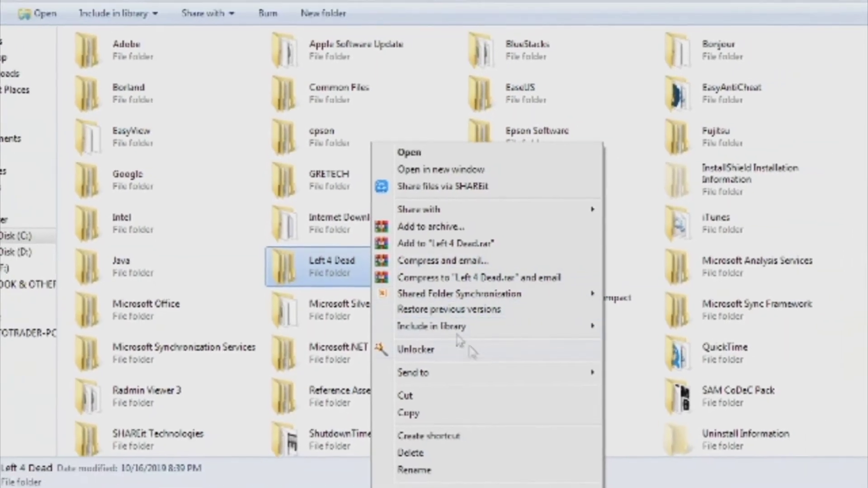
pyautogui.click(479, 362)
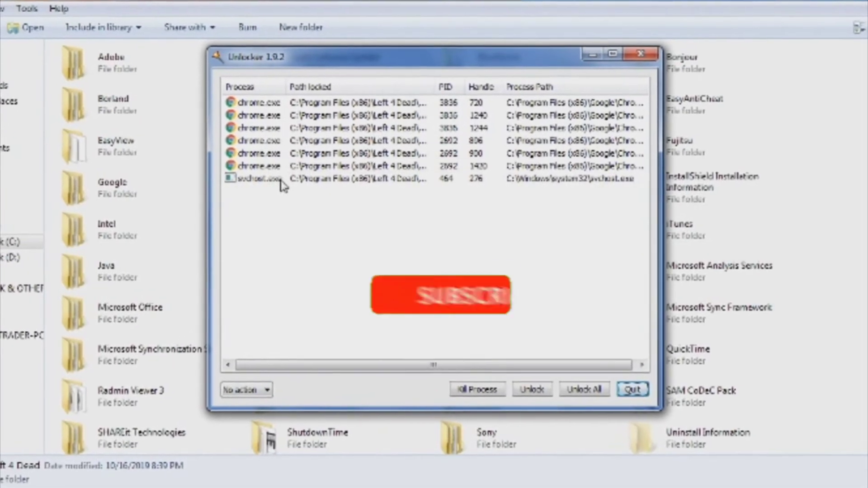
pyautogui.click(281, 180)
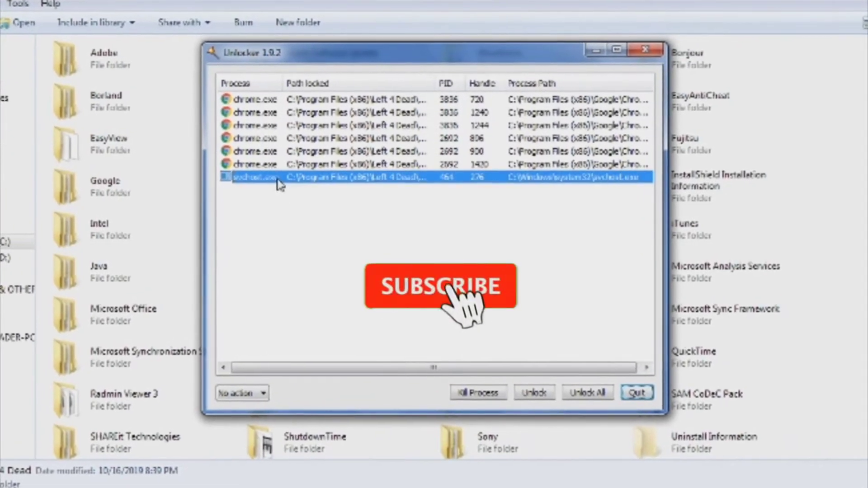
pyautogui.click(265, 392)
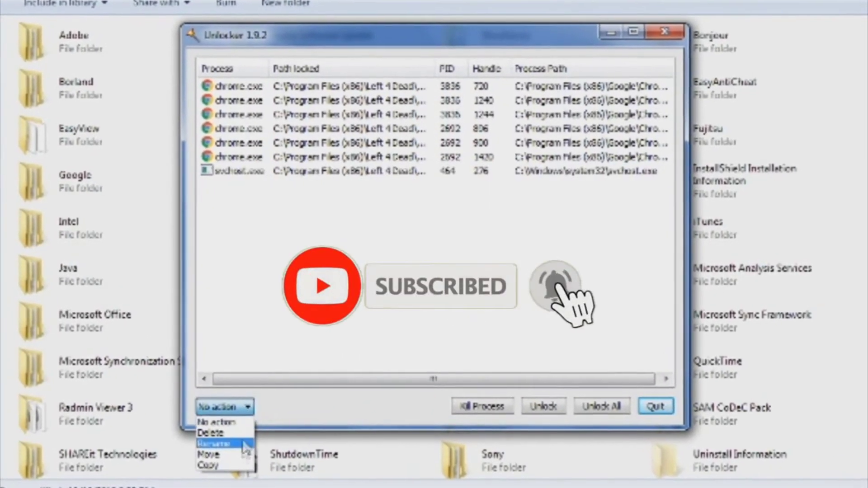
pyautogui.click(215, 429)
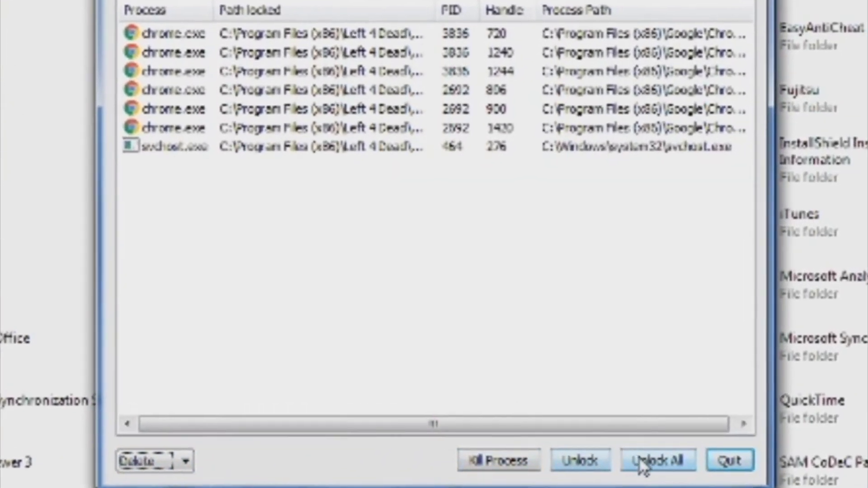
pyautogui.click(644, 461)
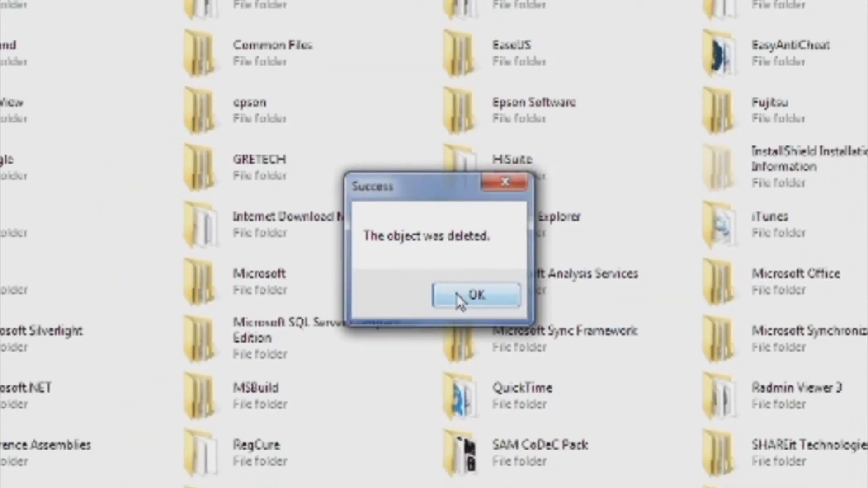
pyautogui.click(459, 296)
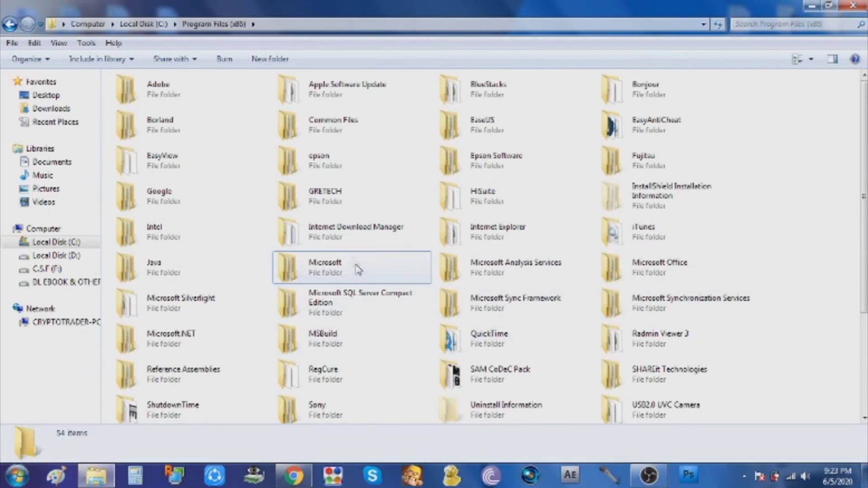
pyautogui.scroll(-2, 355, 260)
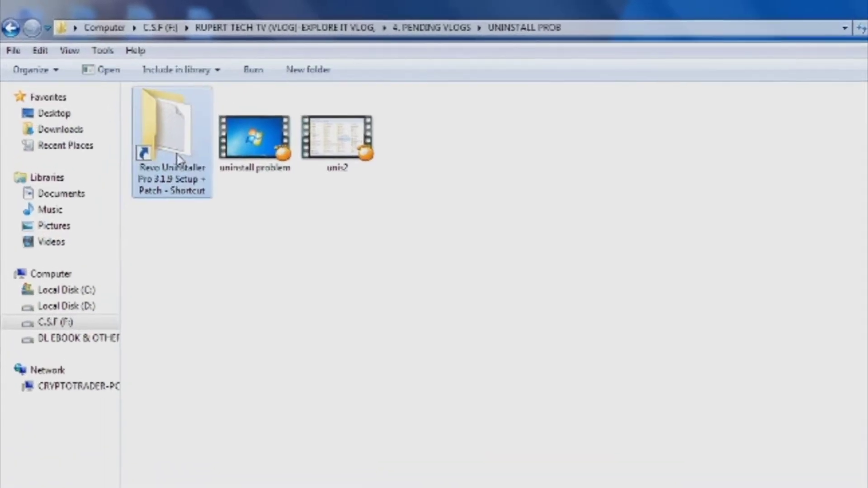
# - Open the Revo Uninstaller Pro 3.1.9 Setup + Patch folder and run RevoUninProSetup from its Setup subfolder
pyautogui.doubleClick(145, 146)
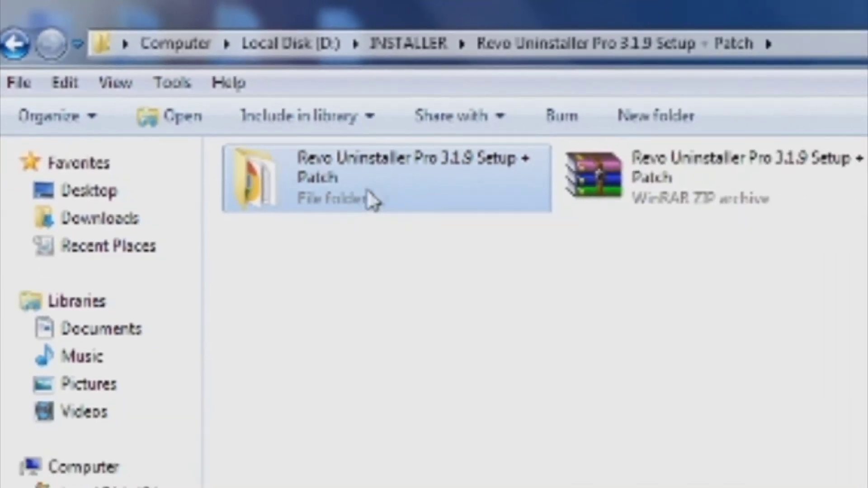
pyautogui.doubleClick(301, 177)
pyautogui.click(822, 60)
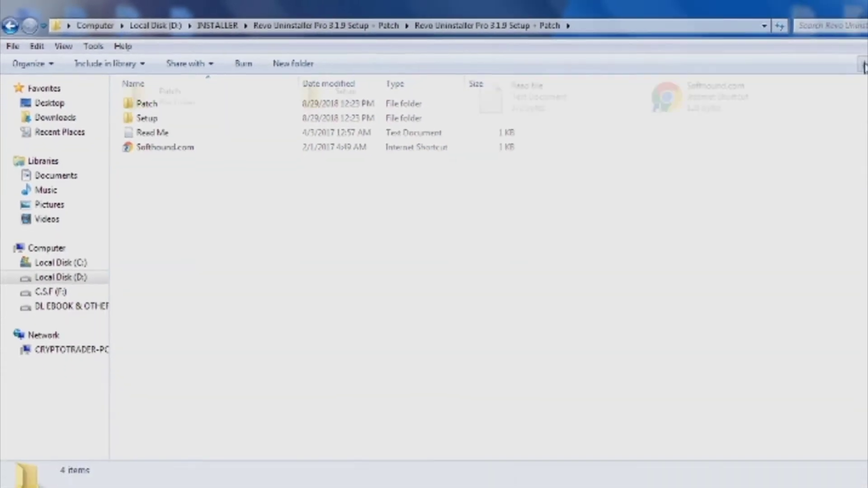
pyautogui.doubleClick(296, 92)
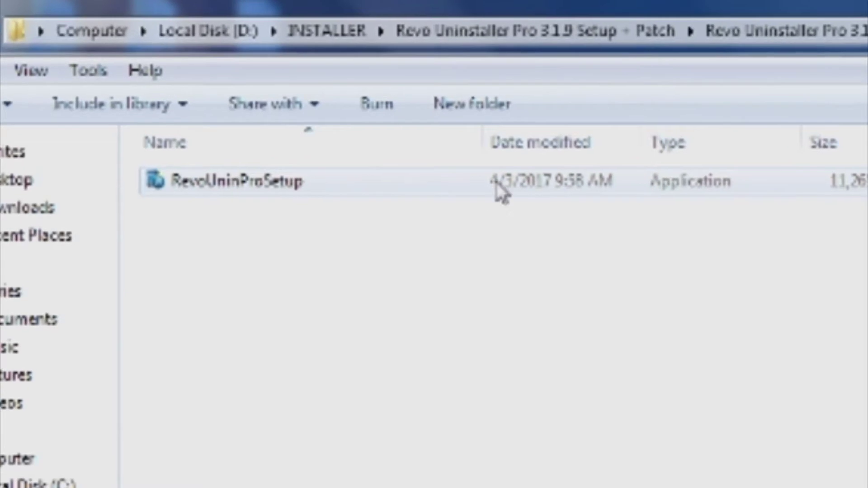
pyautogui.doubleClick(497, 182)
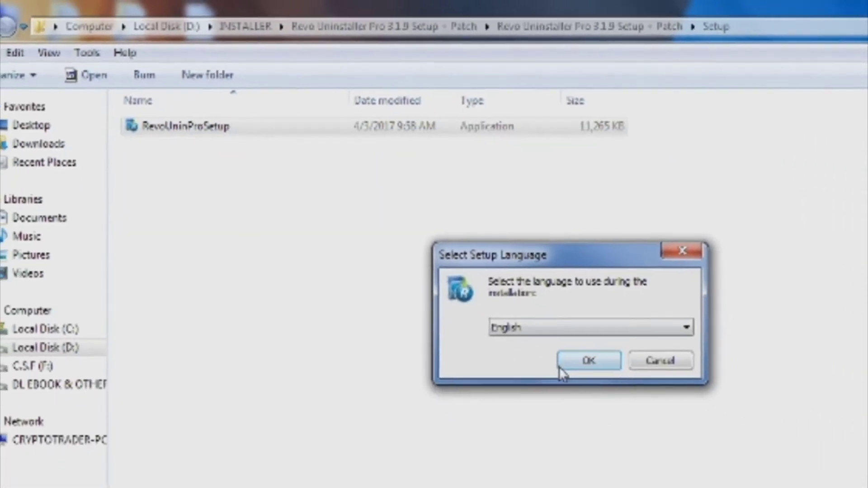
# - Install Revo Uninstaller Pro in English, accepting the license agreement and keeping the default destination folder and both additional shortcuts
pyautogui.click(561, 368)
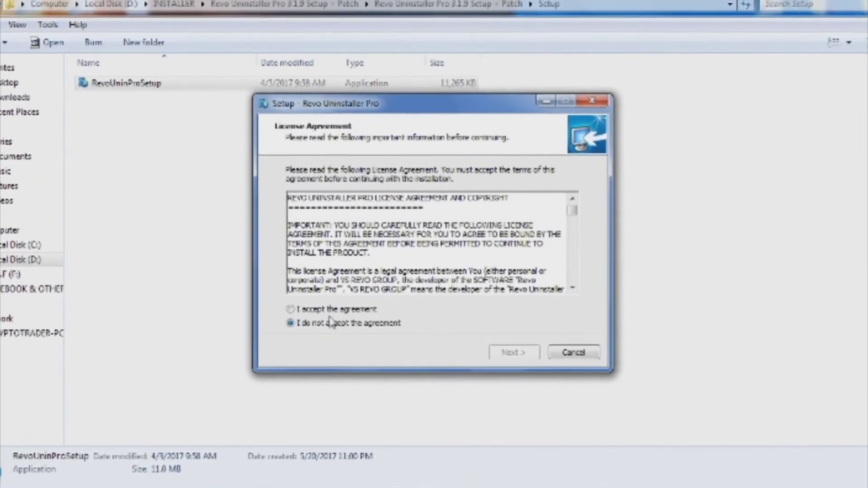
pyautogui.click(437, 412)
pyautogui.click(515, 364)
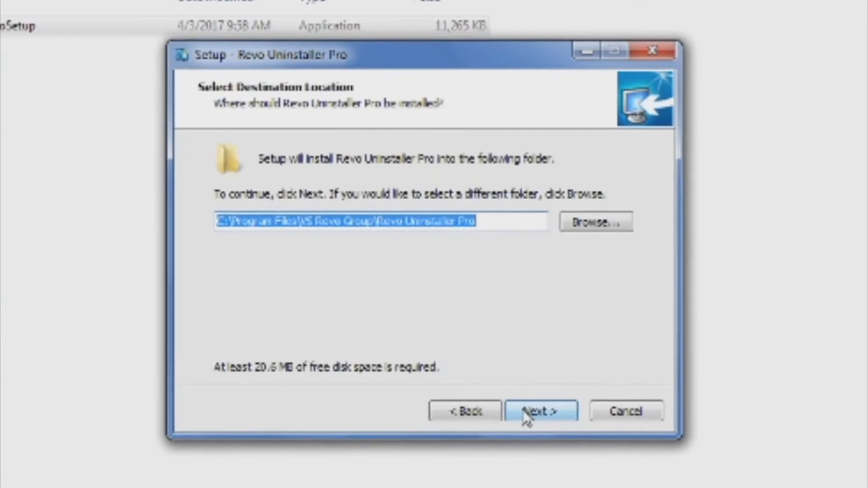
pyautogui.click(524, 407)
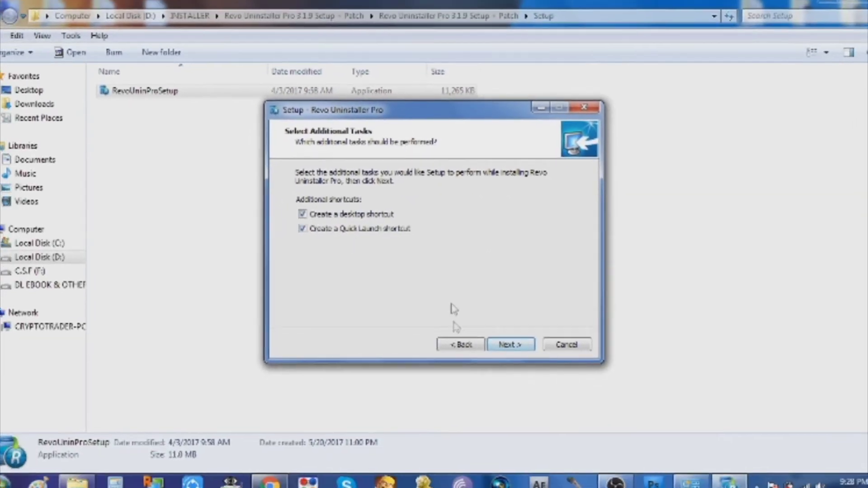
pyautogui.click(503, 346)
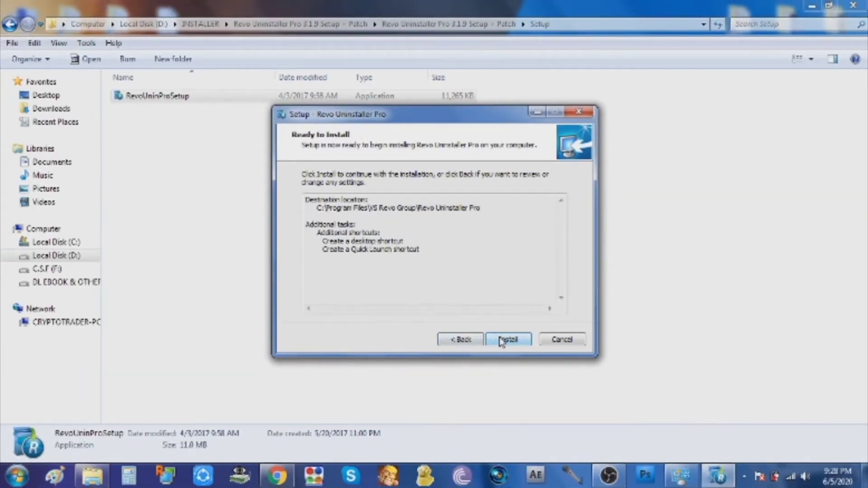
pyautogui.click(502, 340)
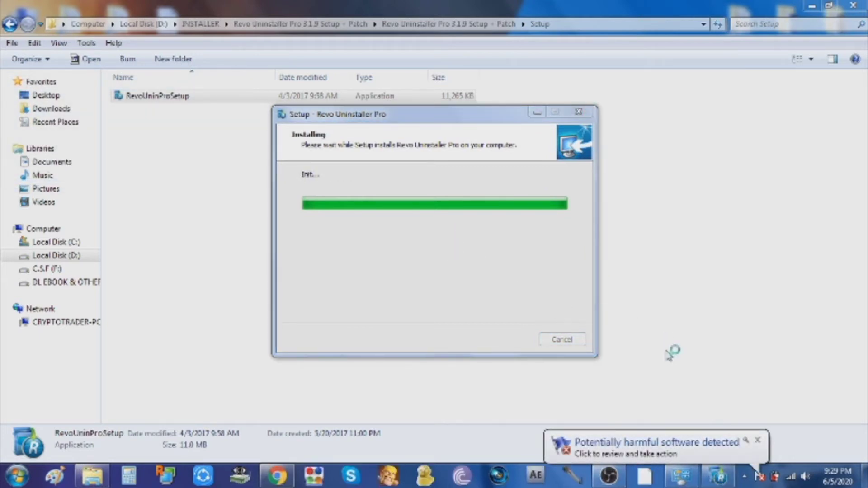
# - Dismiss the harmful software notification and finish the setup with launching Revo Uninstaller Pro turned off
pyautogui.click(759, 441)
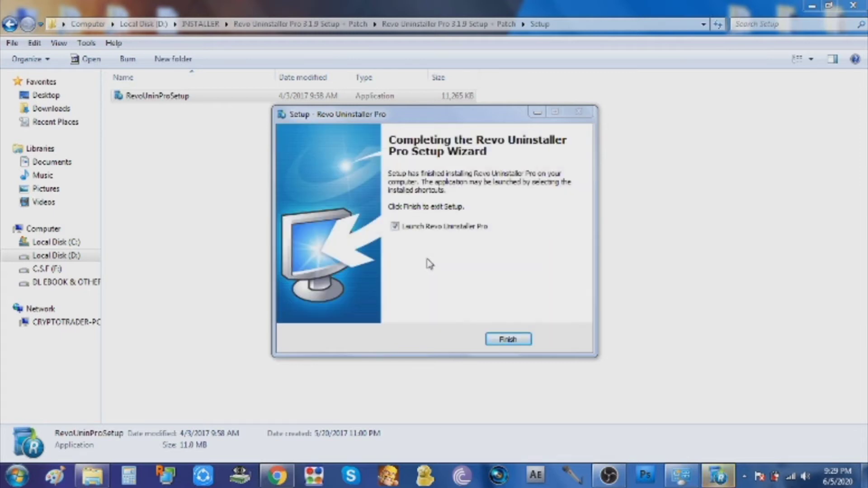
pyautogui.click(395, 227)
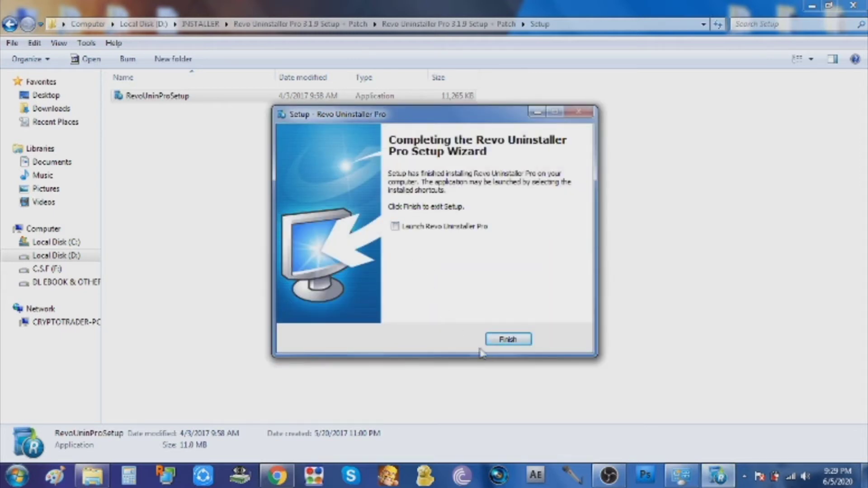
pyautogui.click(499, 341)
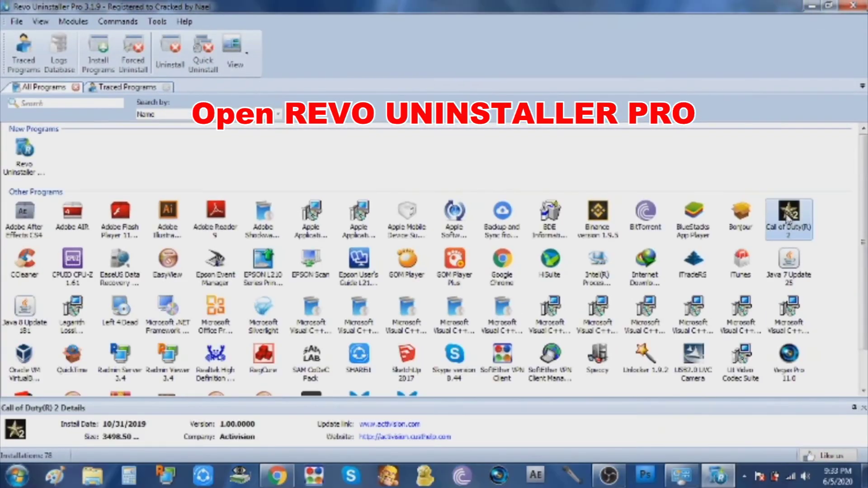
# - Start uninstalling Call of Duty(R) 2 in Revo Uninstaller Pro and scan for leftovers in Moderate mode
pyautogui.click(171, 56)
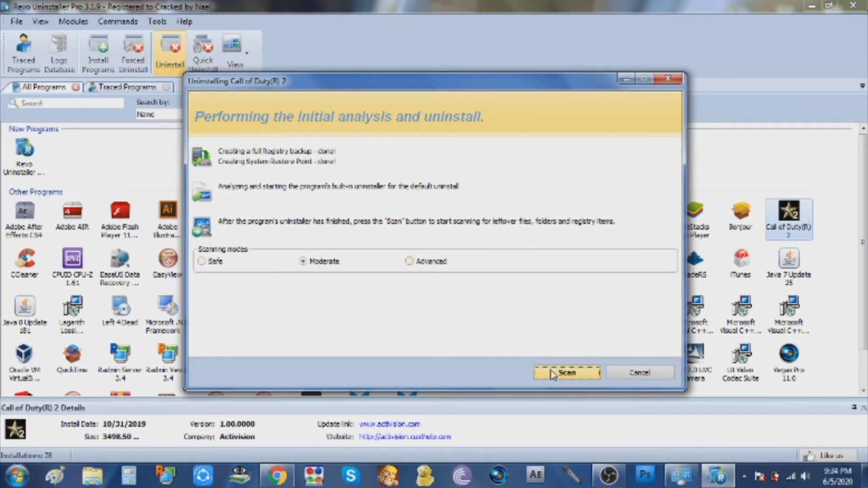
pyautogui.click(565, 375)
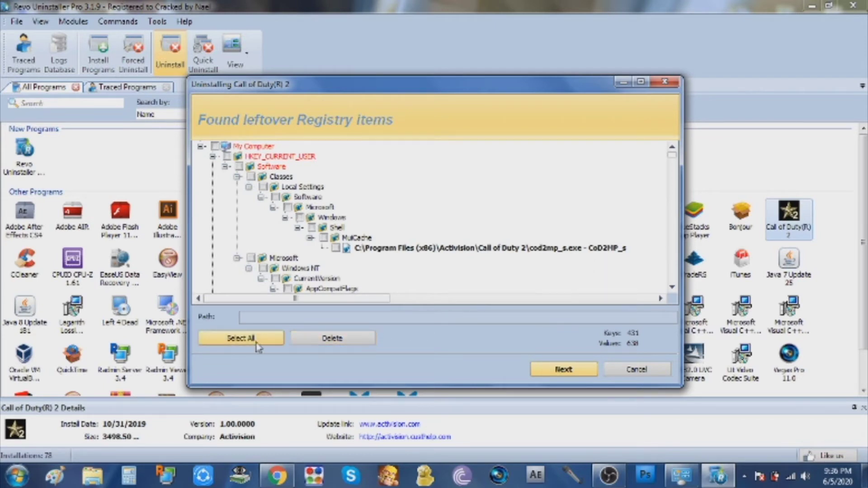
# - Delete the leftover cod2mp_s.exe registry entry under MuiCache and continue to the leftover files and folders
pyautogui.click(270, 343)
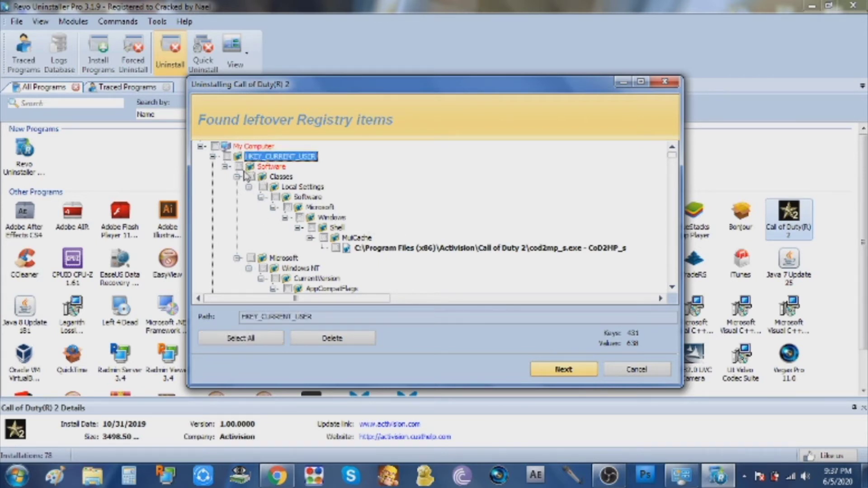
pyautogui.click(340, 249)
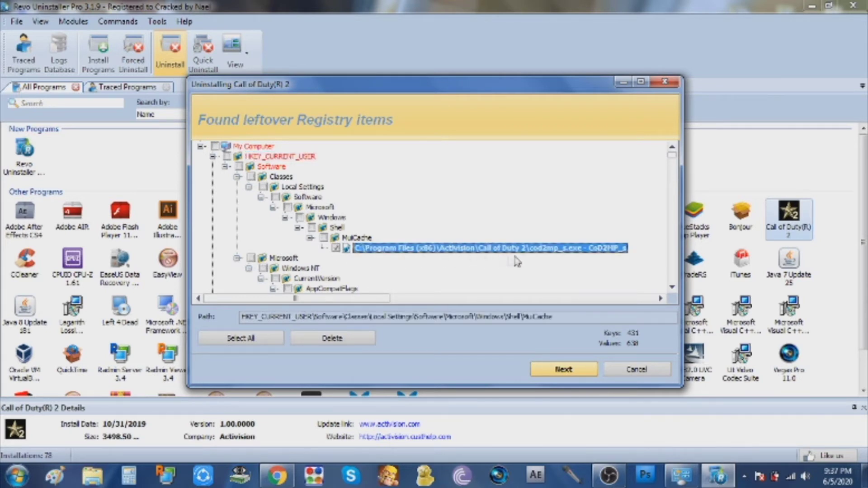
pyautogui.click(363, 342)
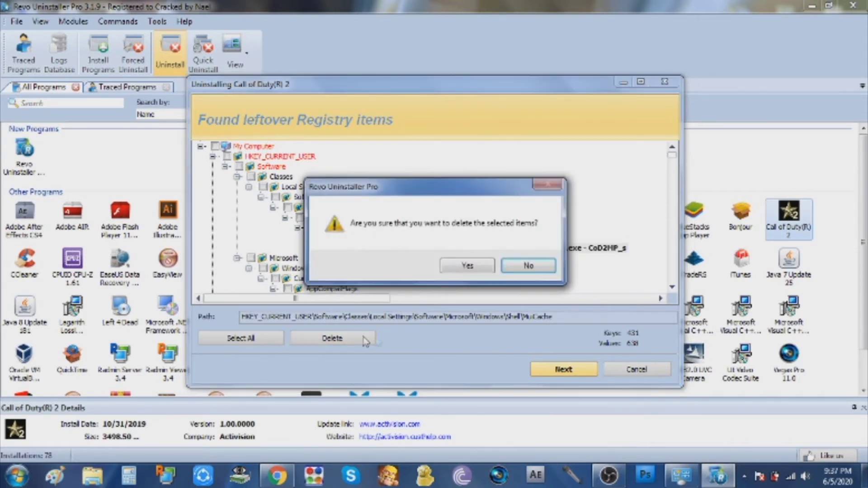
pyautogui.click(459, 270)
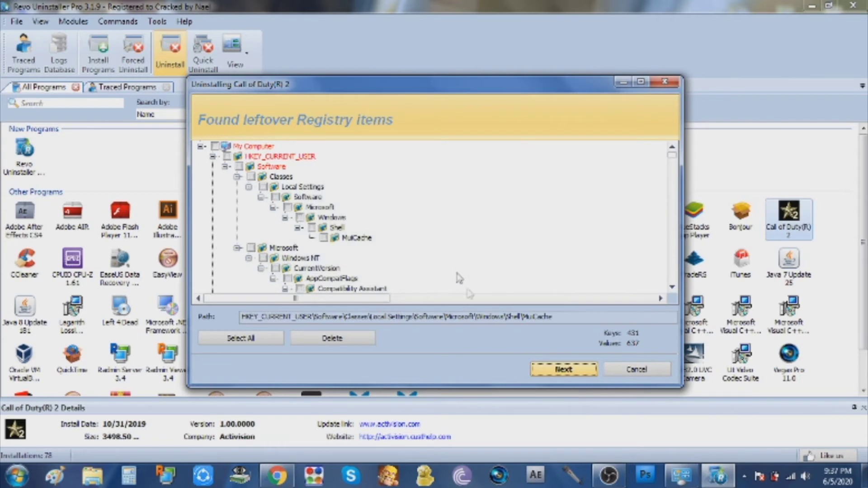
pyautogui.click(547, 374)
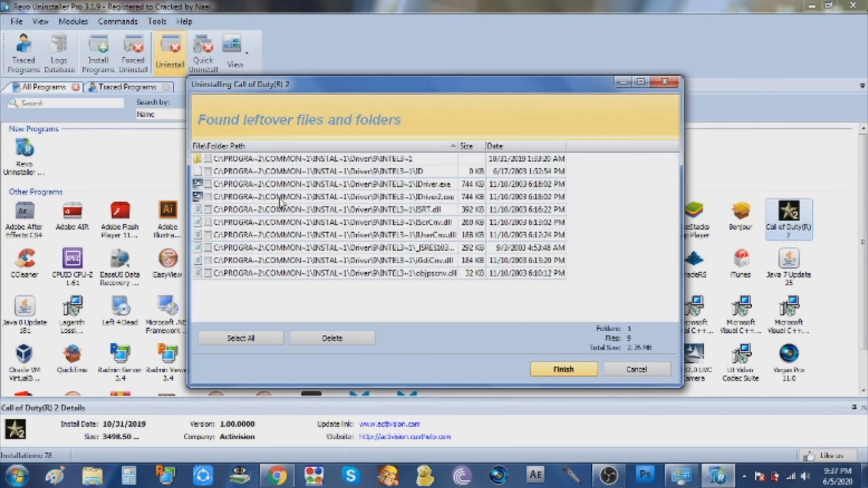
# - Select all leftover Call of Duty(R) 2 files and folders and delete them, confirming the deletion
pyautogui.click(265, 340)
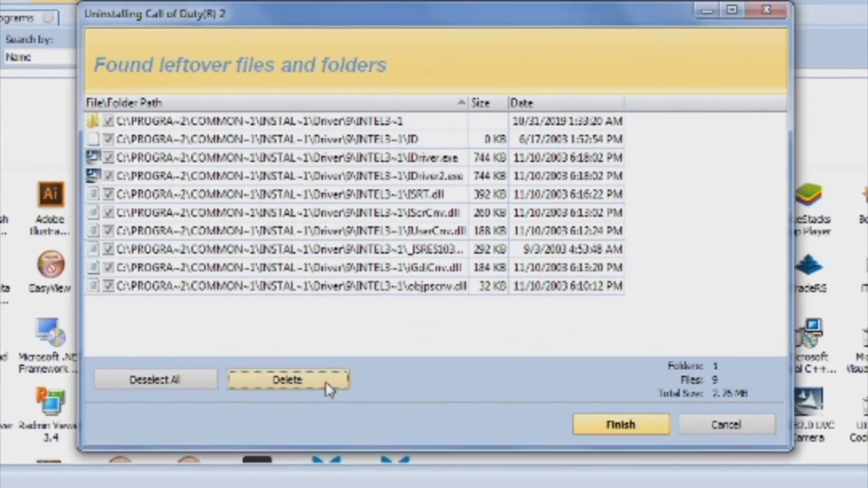
pyautogui.click(340, 360)
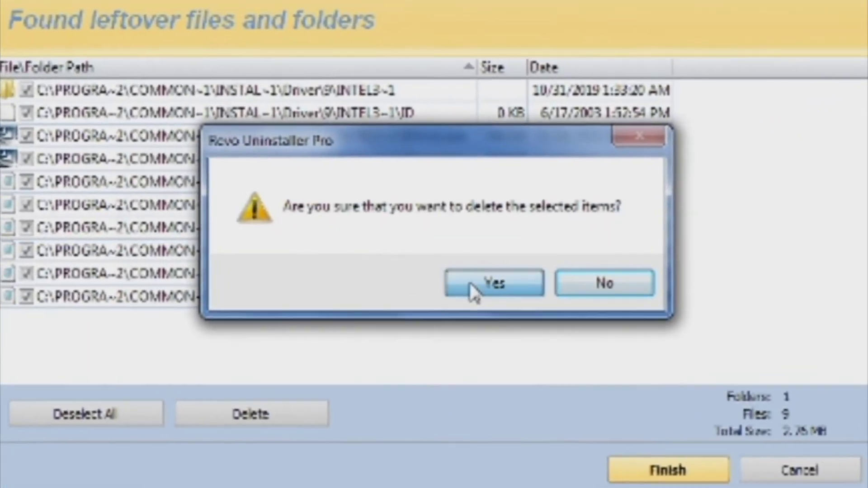
pyautogui.click(485, 277)
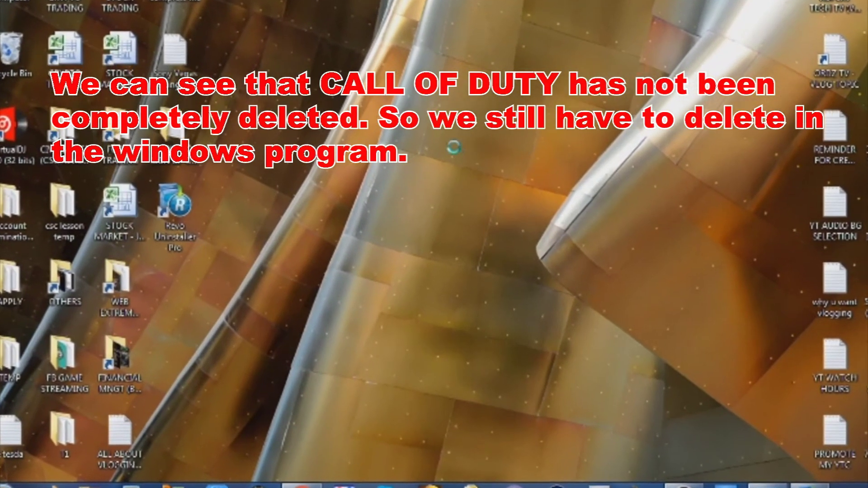
# - Refresh the desktop and open the Control Panel's list of installed programs to find Call of Duty(R) 2
pyautogui.rightClick(432, 158)
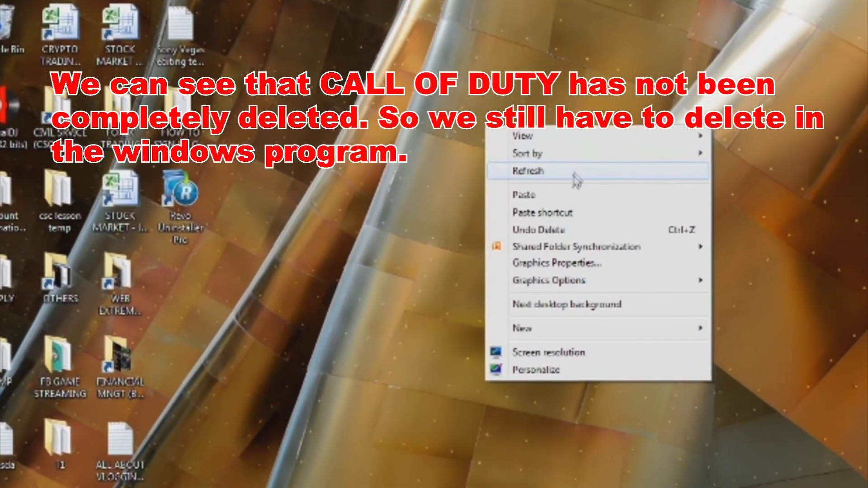
pyautogui.click(497, 198)
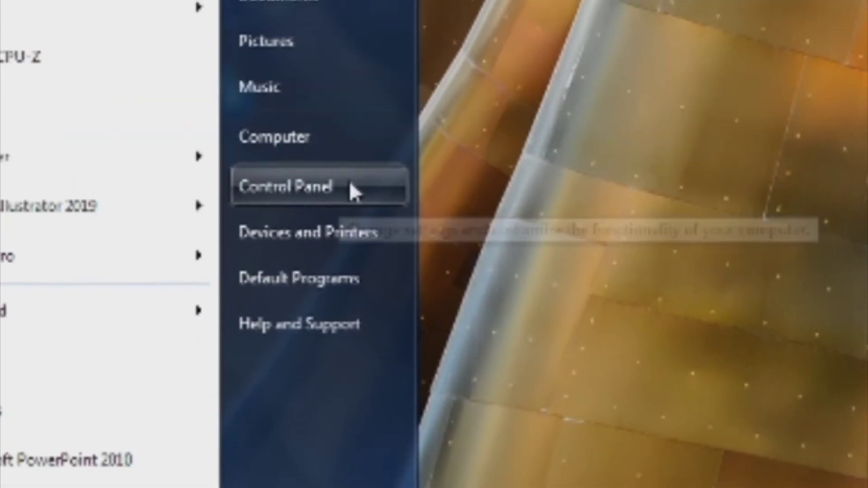
pyautogui.click(430, 148)
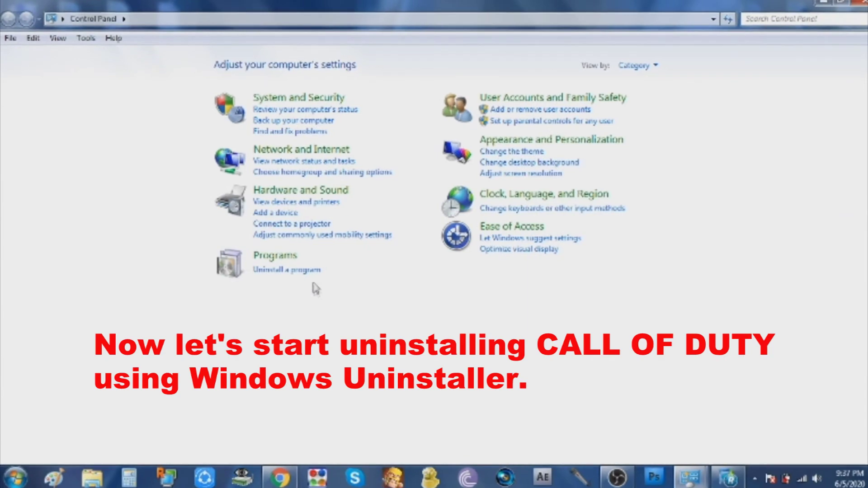
pyautogui.click(369, 249)
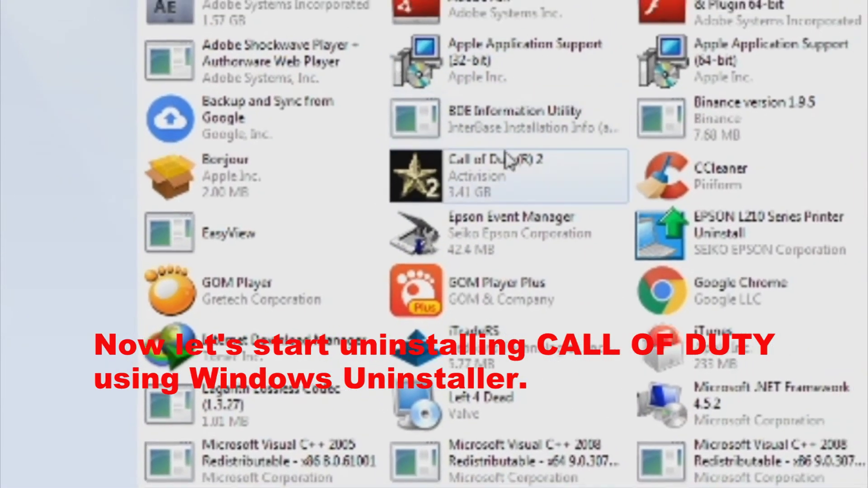
# - Uninstall Call of Duty(R) 2 from the installed programs and agree to remove its entry from the Programs and Features list
pyautogui.click(509, 161)
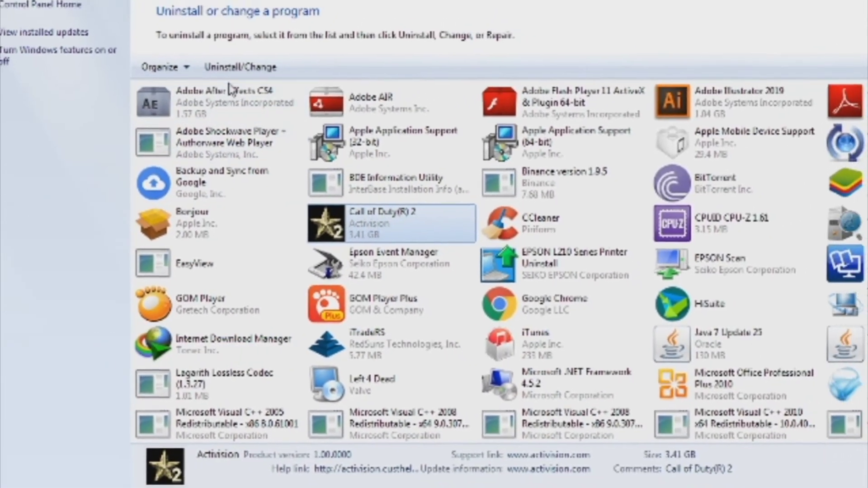
pyautogui.click(218, 92)
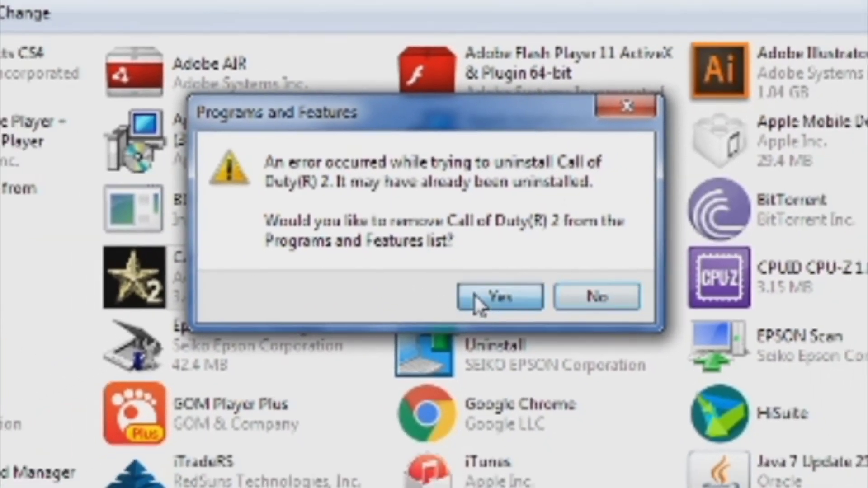
pyautogui.click(476, 297)
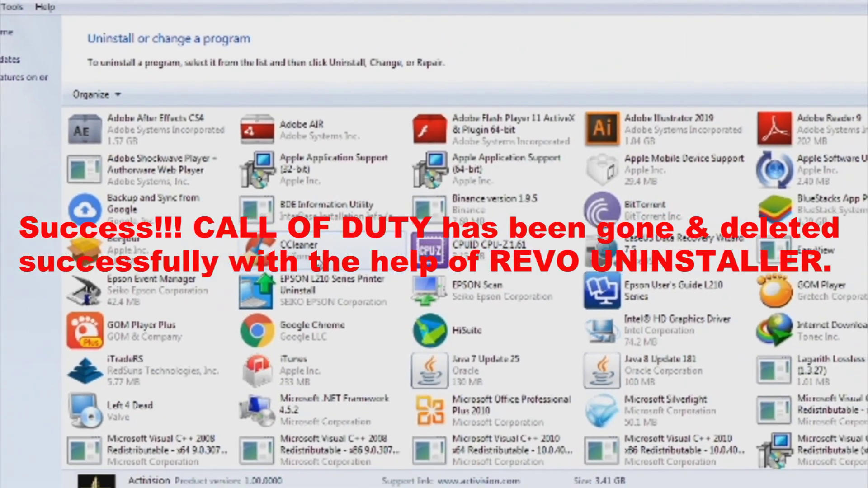
pyautogui.scroll(-5, 329, 296)
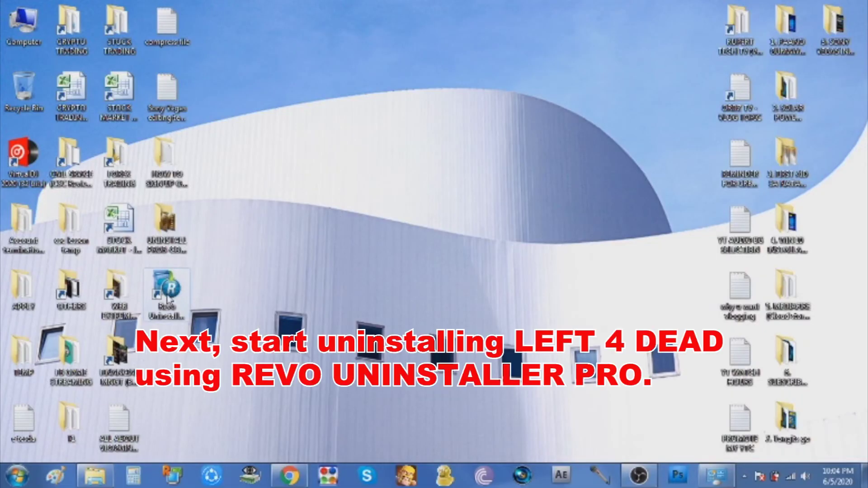
# - Switch to Revo Uninstaller Pro, start uninstalling Left 4 Dead, dismiss the built-in uninstaller's error and scan for leftovers in Advanced mode
pyautogui.doubleClick(168, 296)
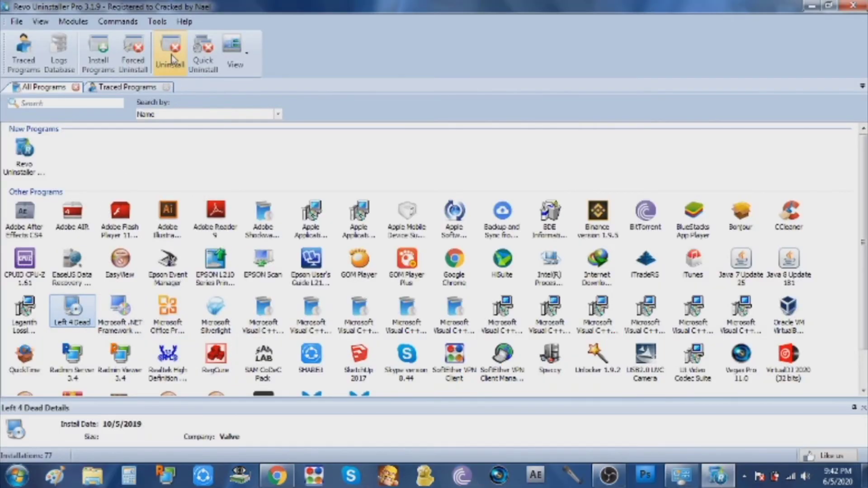
pyautogui.click(171, 58)
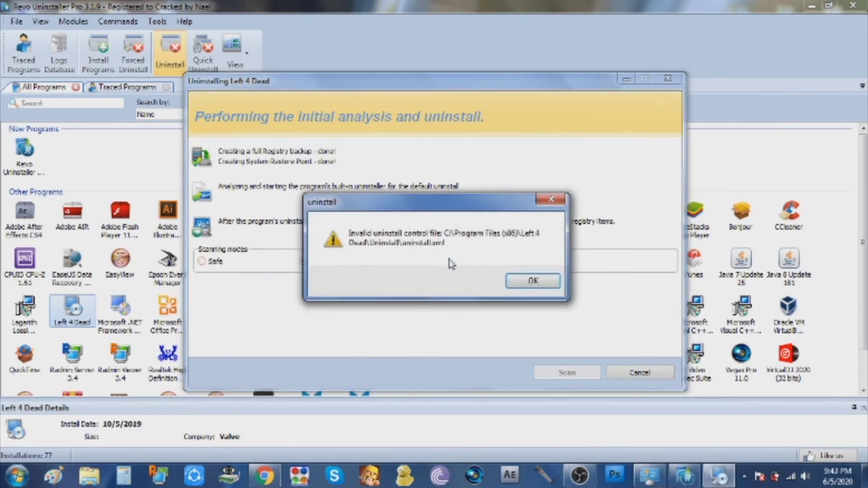
pyautogui.click(533, 281)
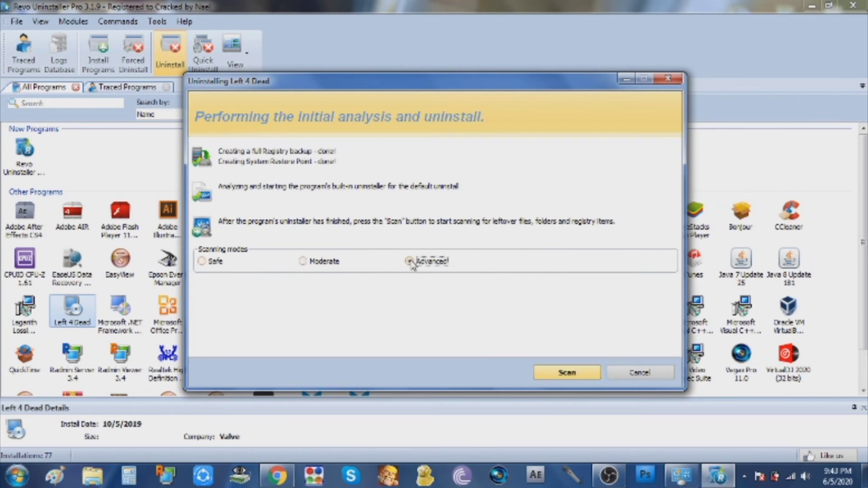
pyautogui.click(543, 376)
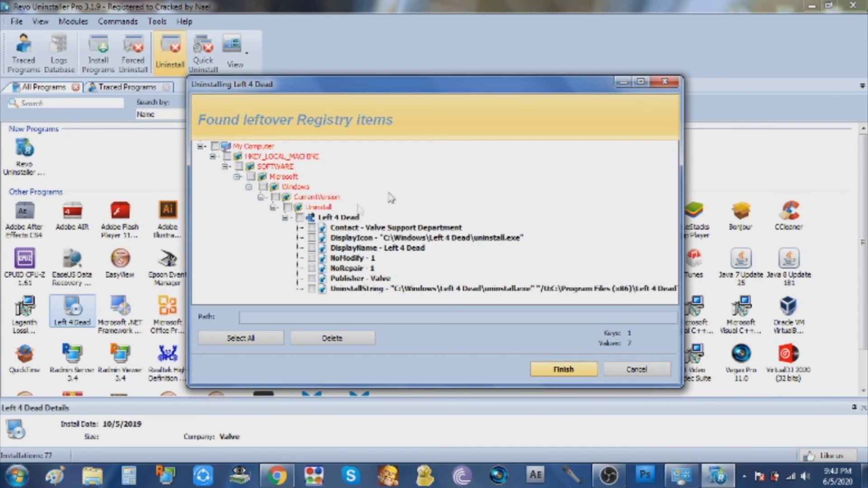
# - Select all leftover Left 4 Dead registry items from My Computer down and delete them, confirming the deletion
pyautogui.click(215, 146)
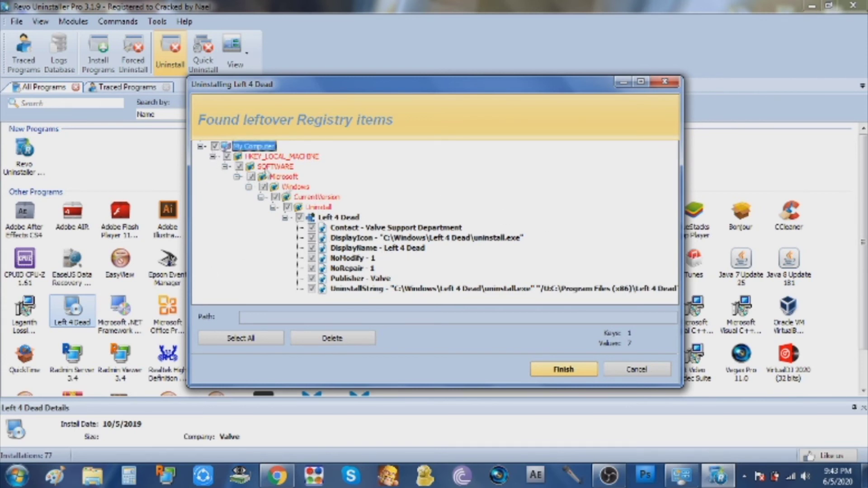
pyautogui.click(362, 343)
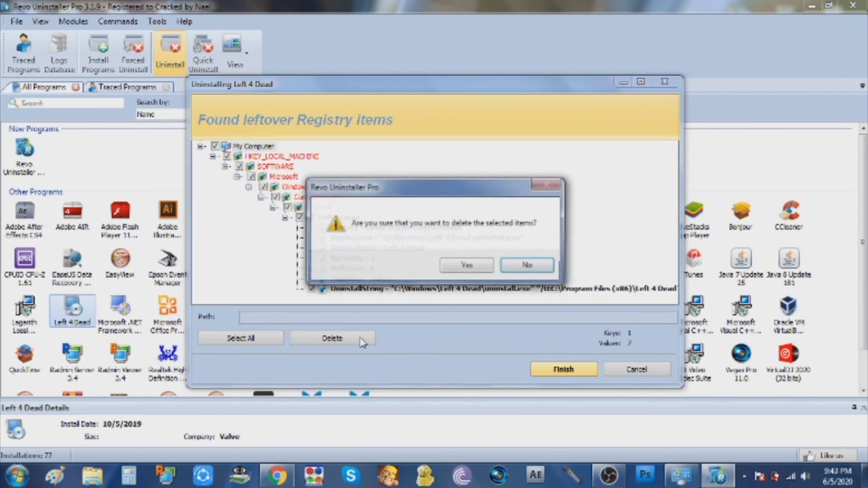
pyautogui.click(446, 271)
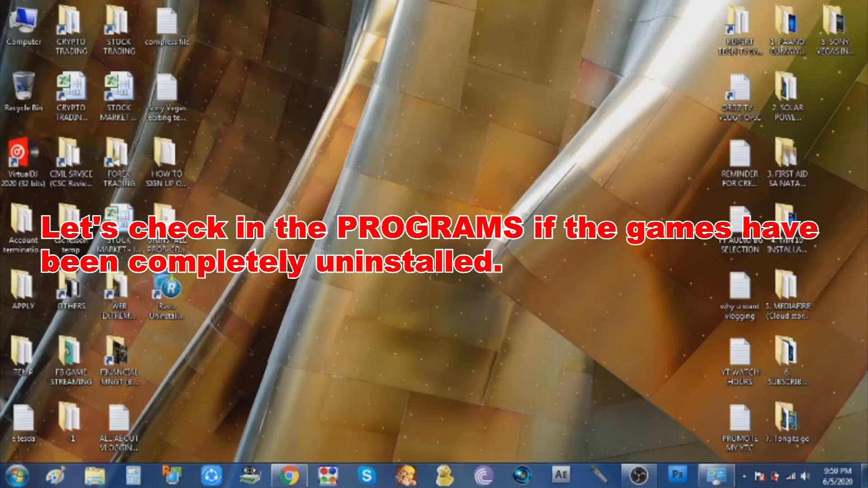
# - Open the Control Panel's list of installed programs and check the entries under C and L for Call of Duty 2 and Left 4 Dead
pyautogui.click(17, 476)
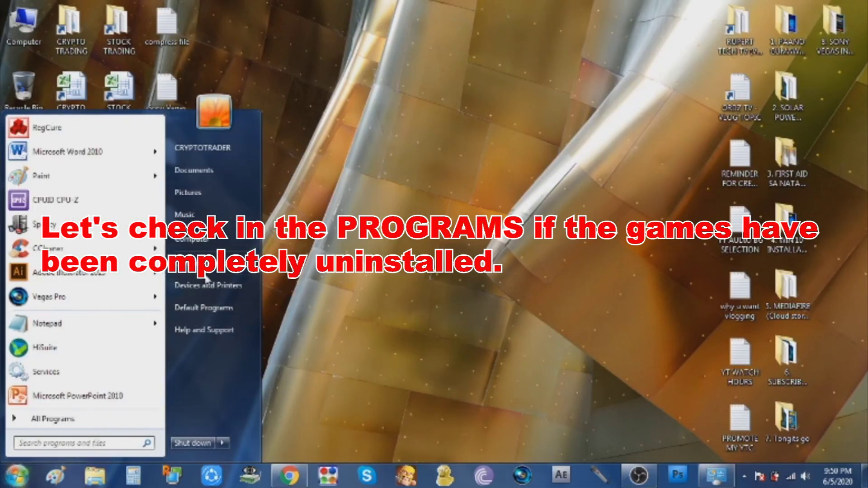
pyautogui.click(190, 263)
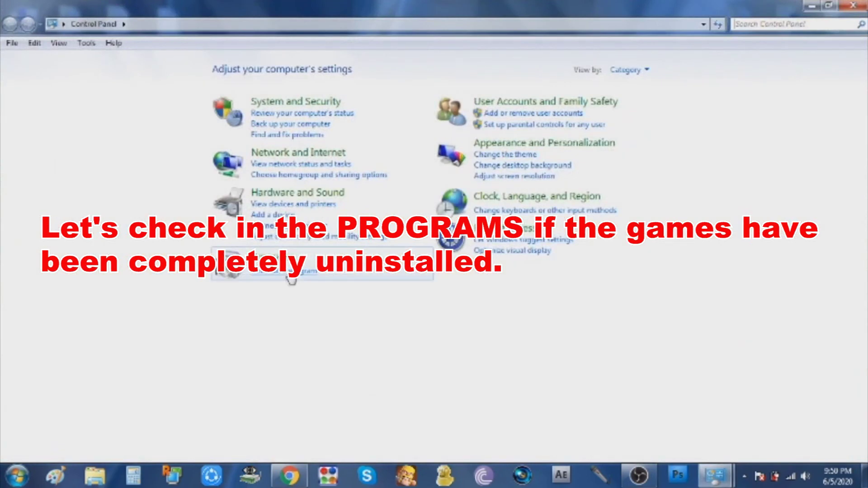
pyautogui.click(291, 278)
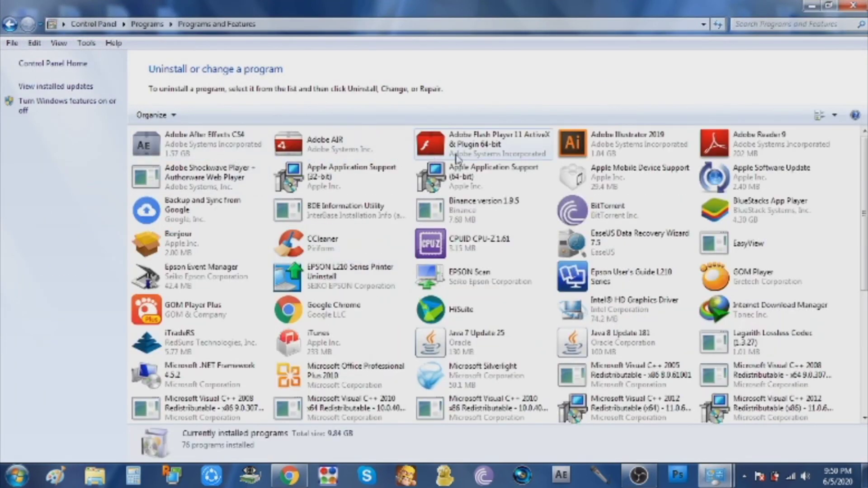
pyautogui.click(493, 145)
pyautogui.press('c')
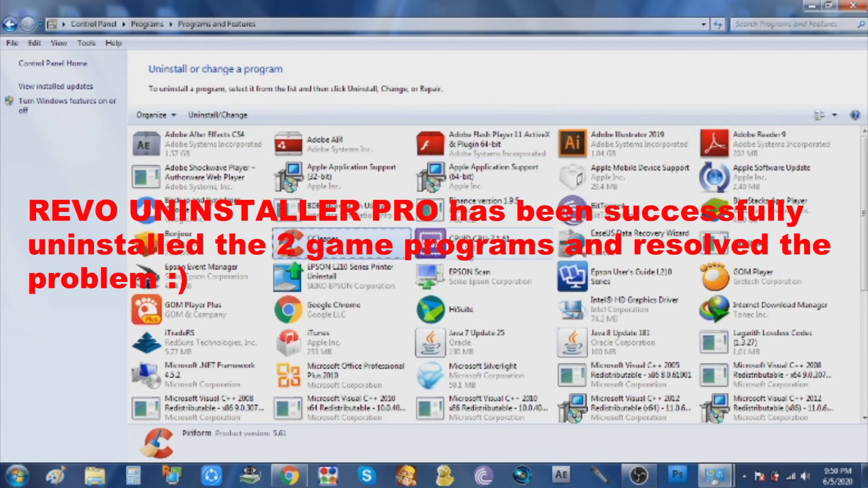
pyautogui.click(485, 278)
pyautogui.press('l')
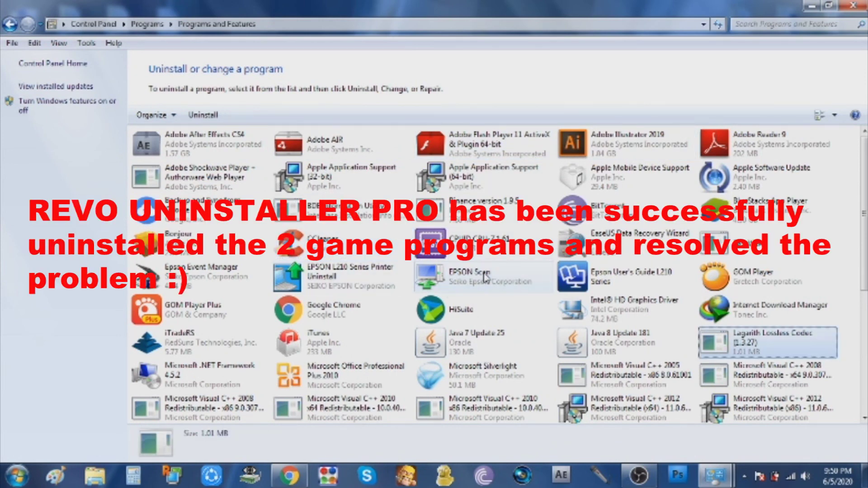
pyautogui.scroll(-5, 486, 283)
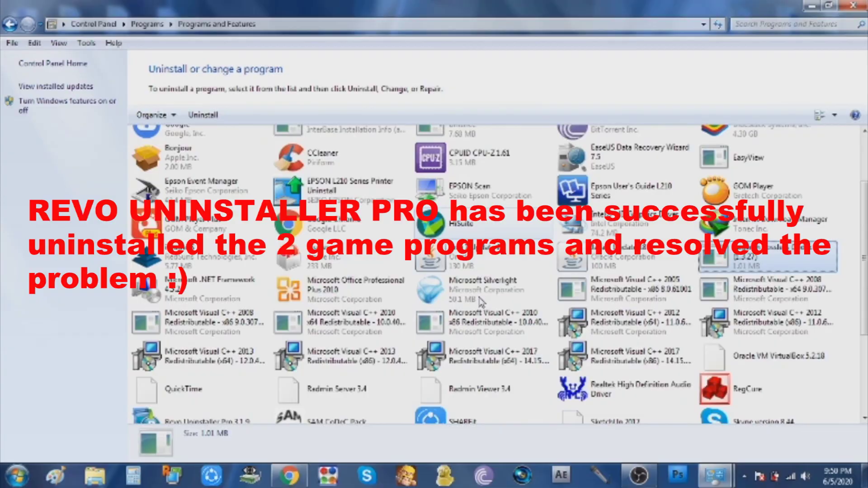